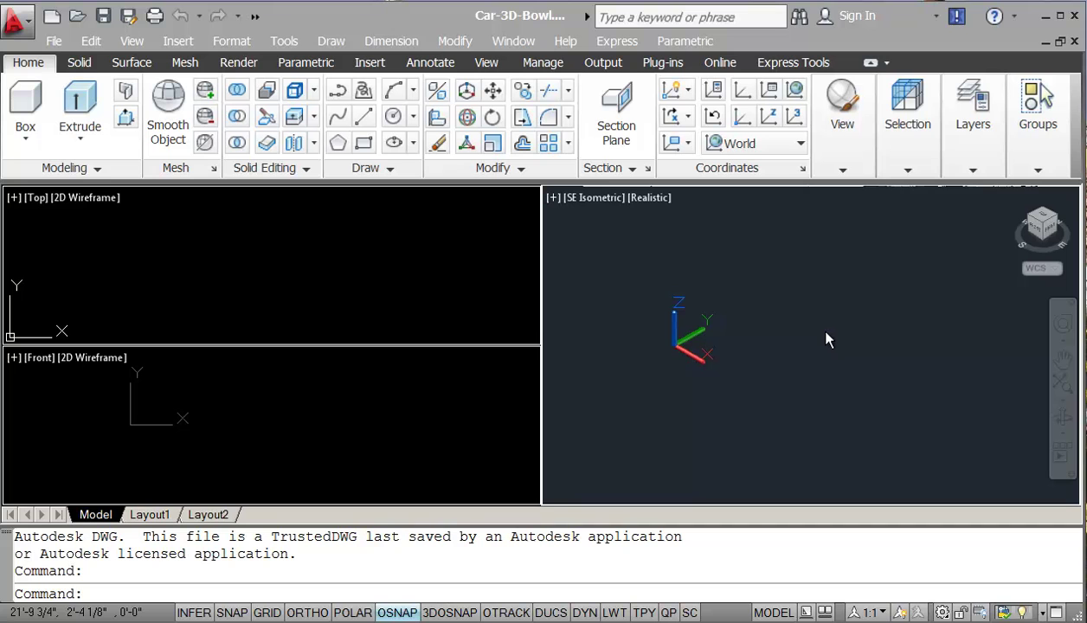
- Look through the drawing's layer list without changing the current layer
left_click(971, 174)
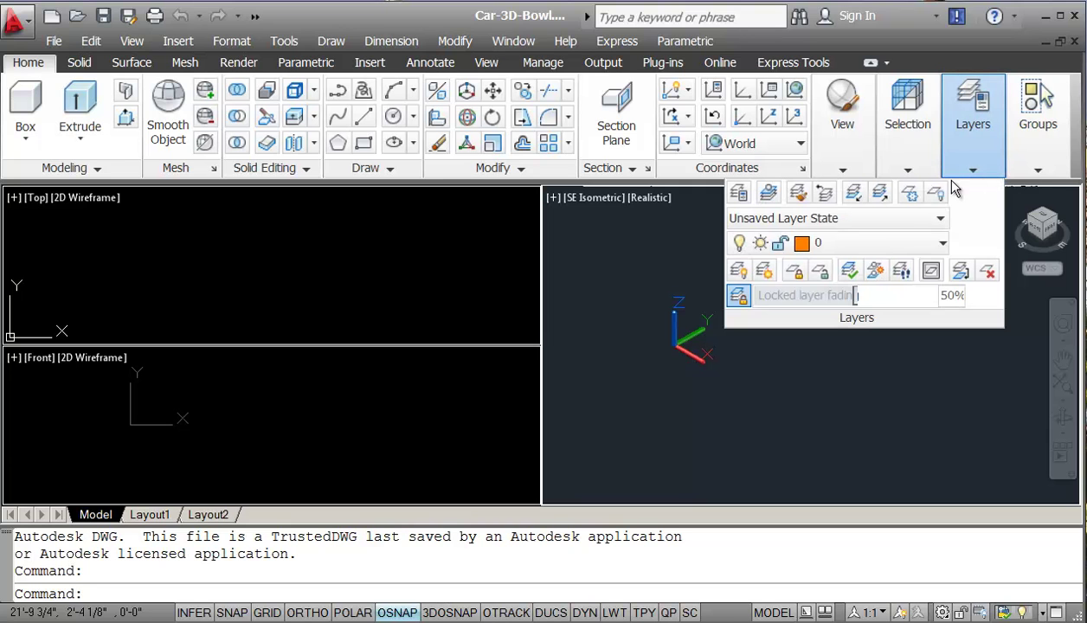
left_click(941, 243)
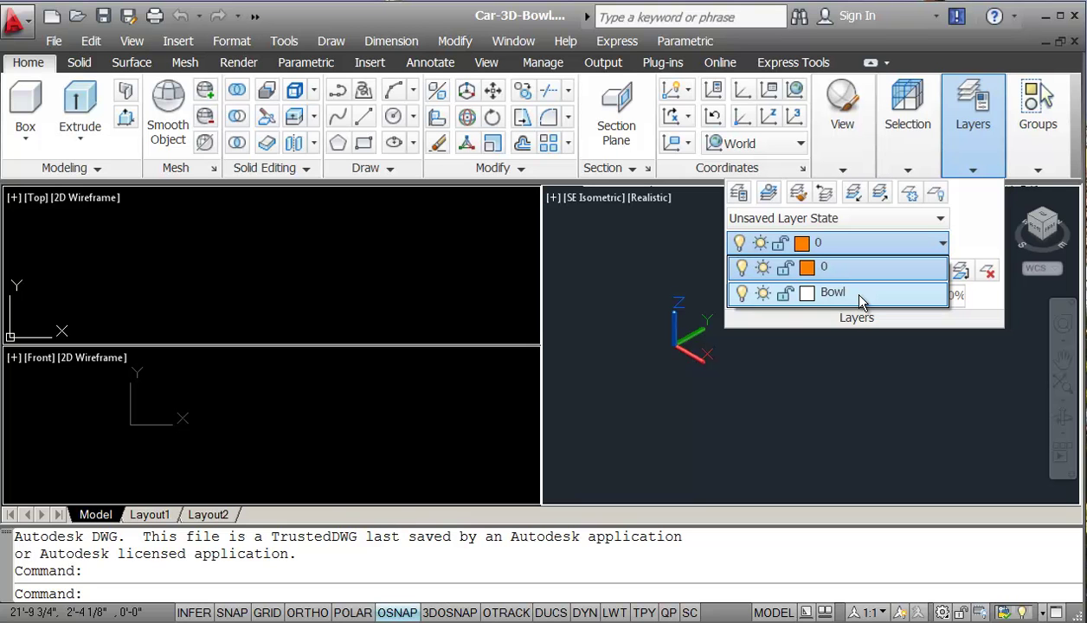
left_click(846, 381)
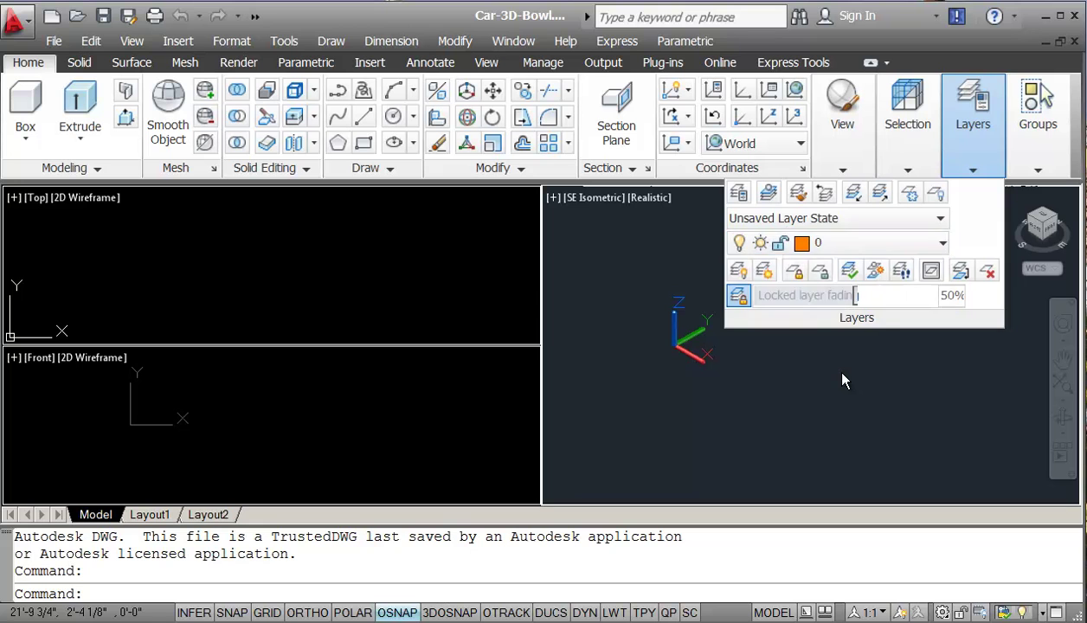
left_click(835, 373)
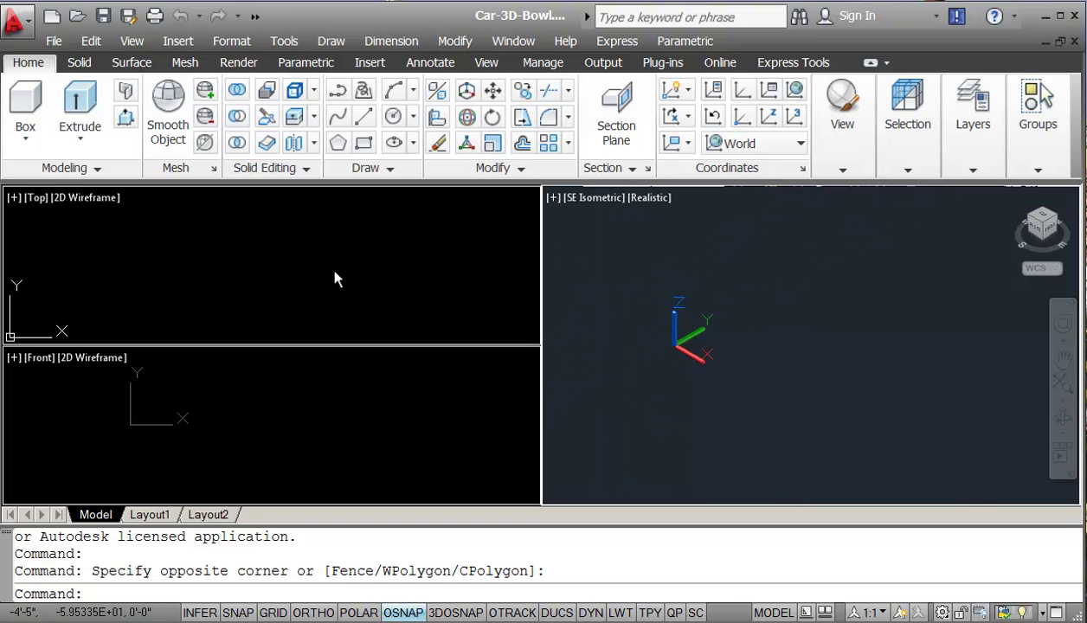
- In the Front view, draw a 12-unit vertical line from 0,0 with Ortho on
left_click(257, 408)
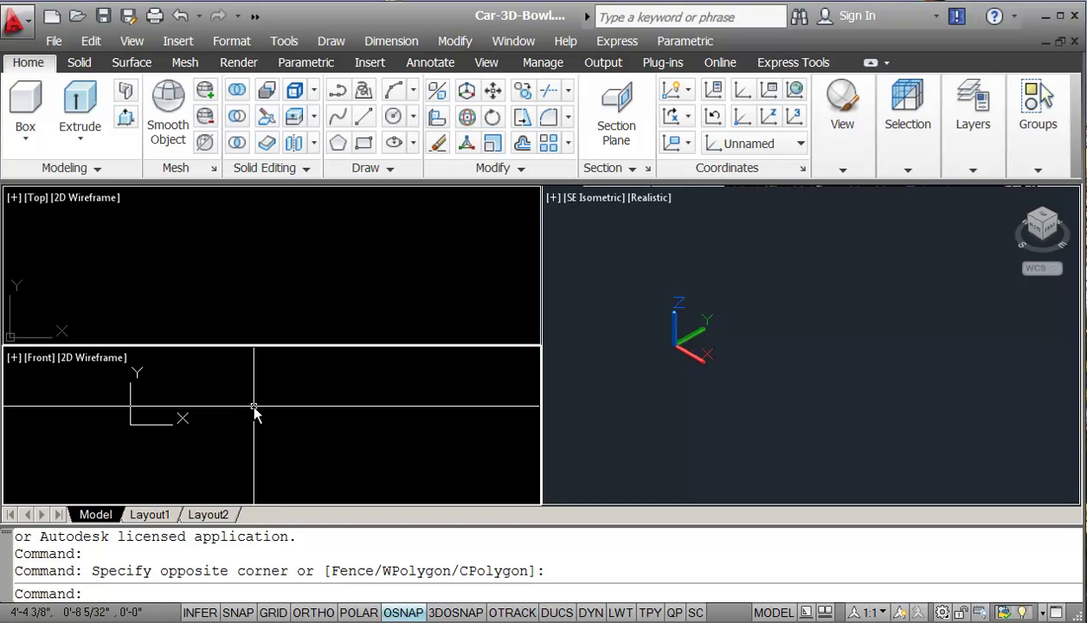
type("l")
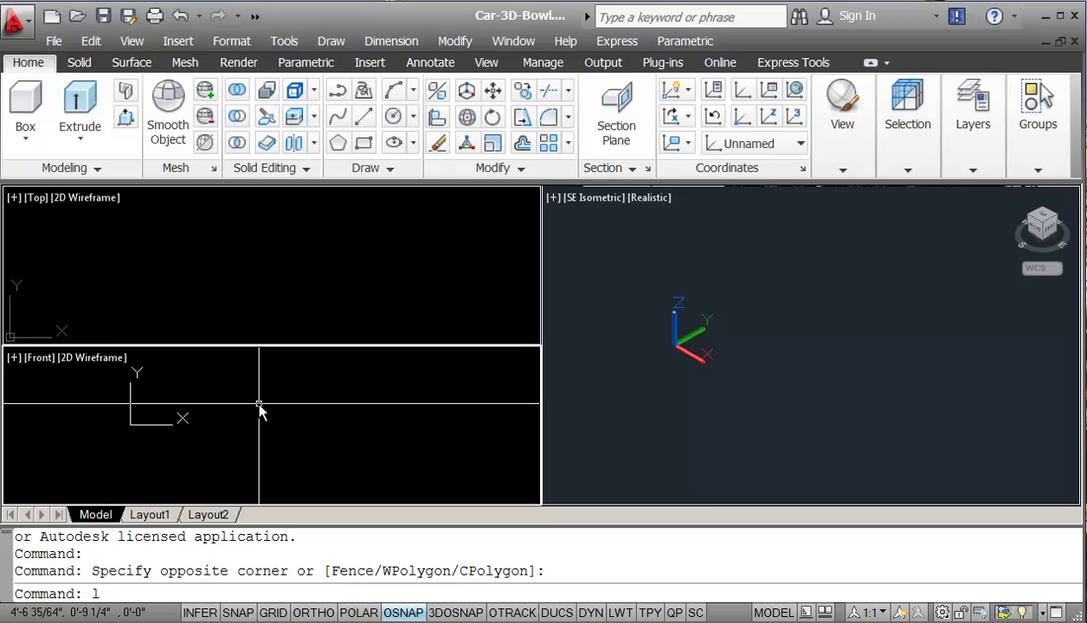
key("Return")
type("0,0")
key("Return")
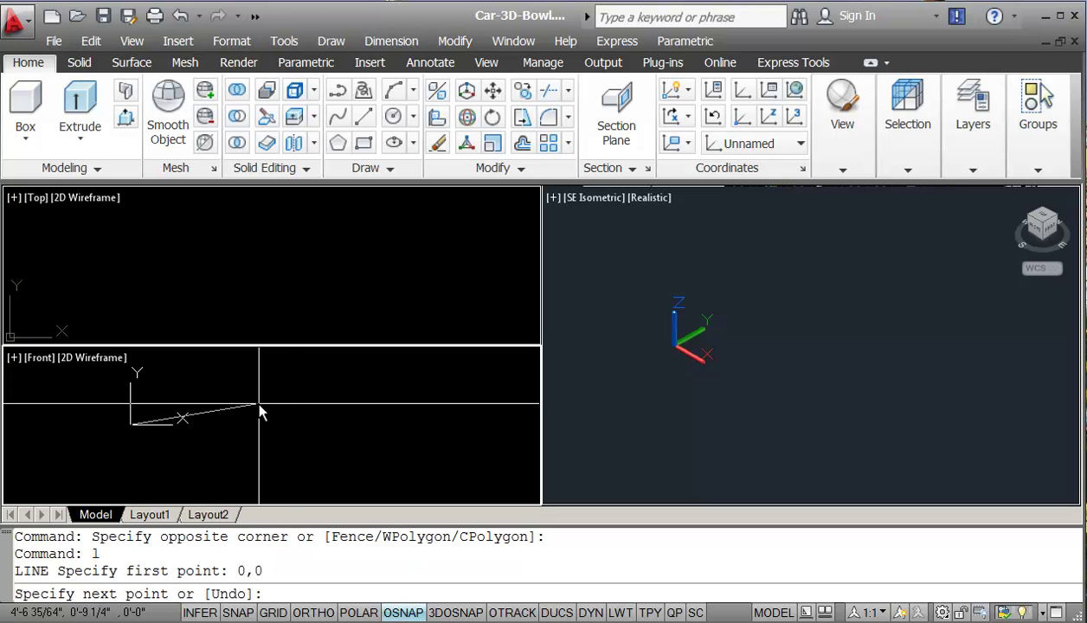
key("F8")
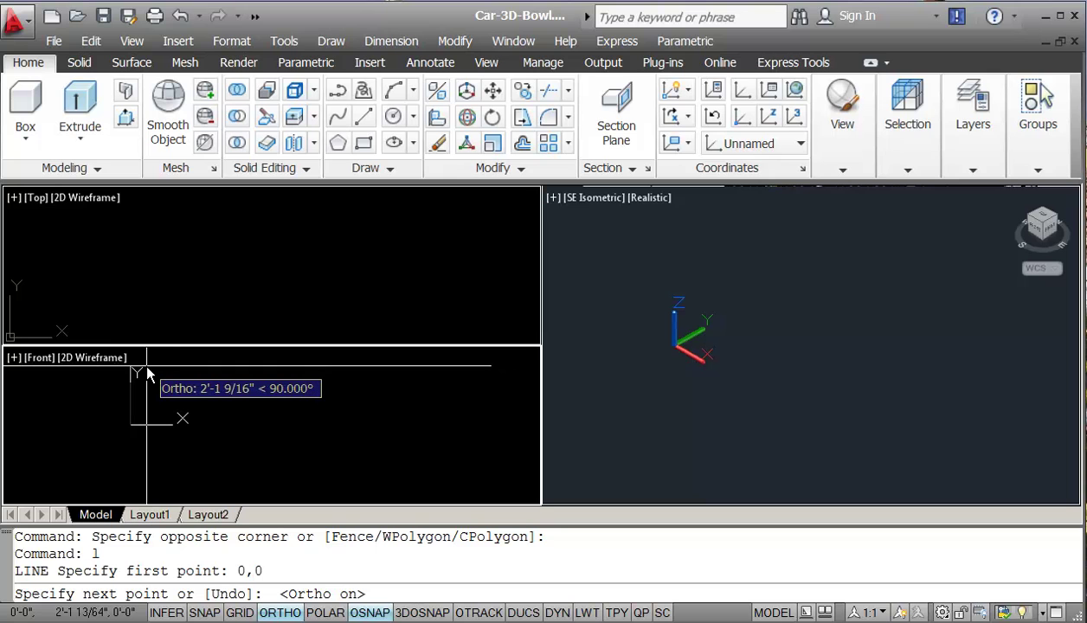
type("12")
key("Return")
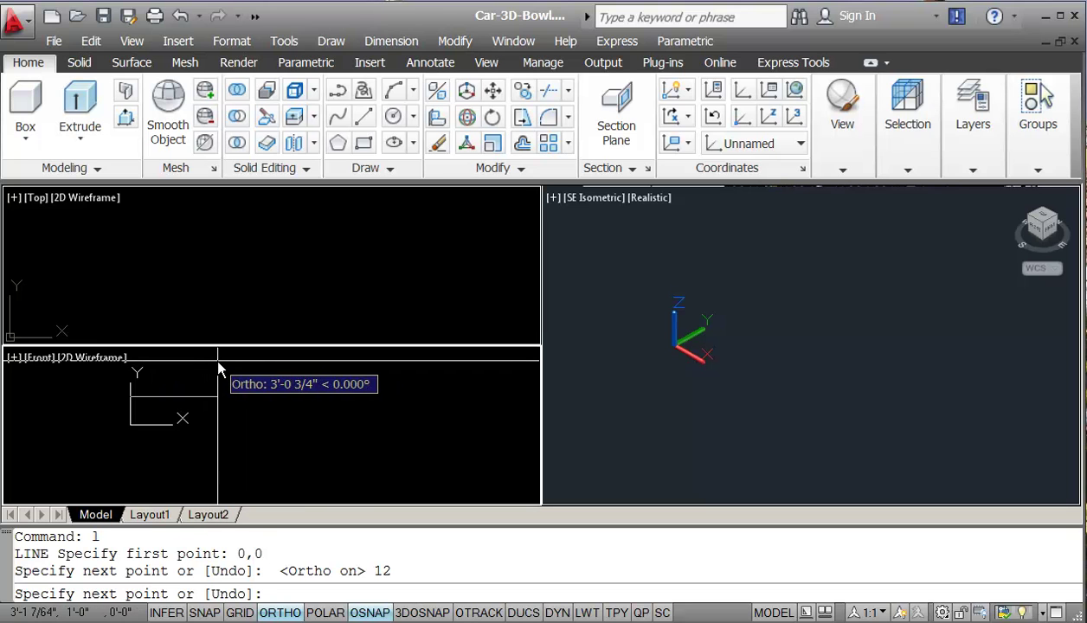
key("Return")
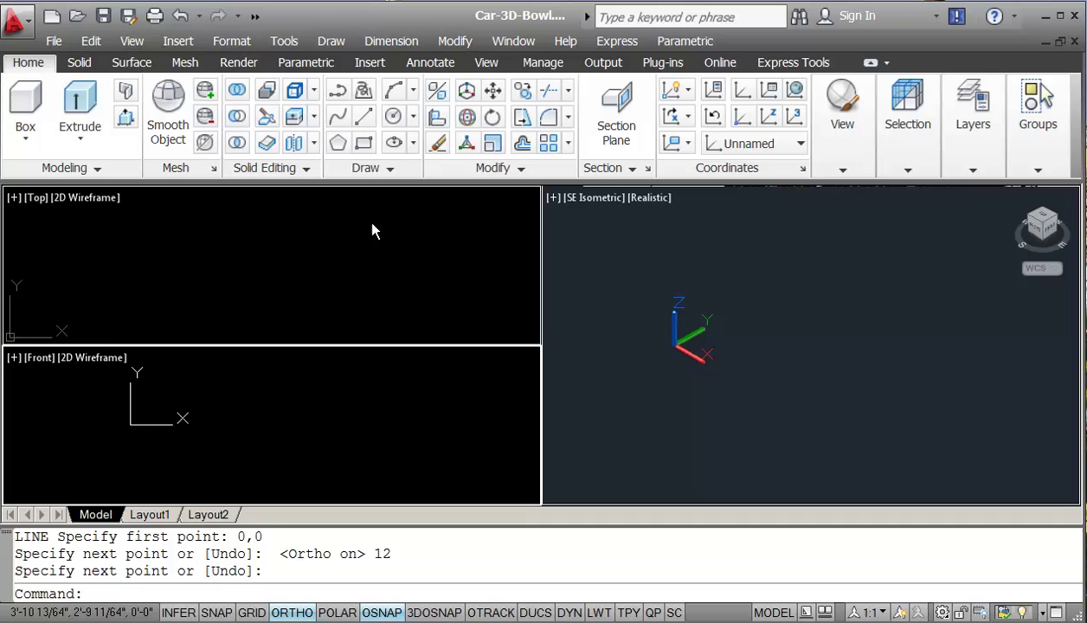
- Draw a rectangle from 0,0 to 6,6 and zoom the Front view in on it
left_click(364, 143)
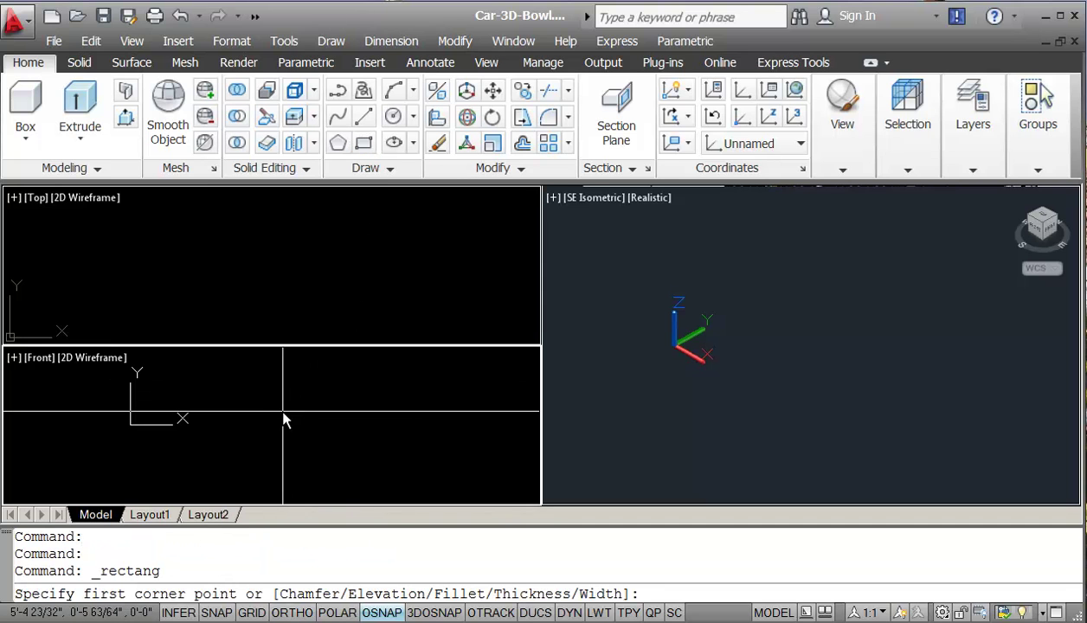
type("0,0")
key("Return")
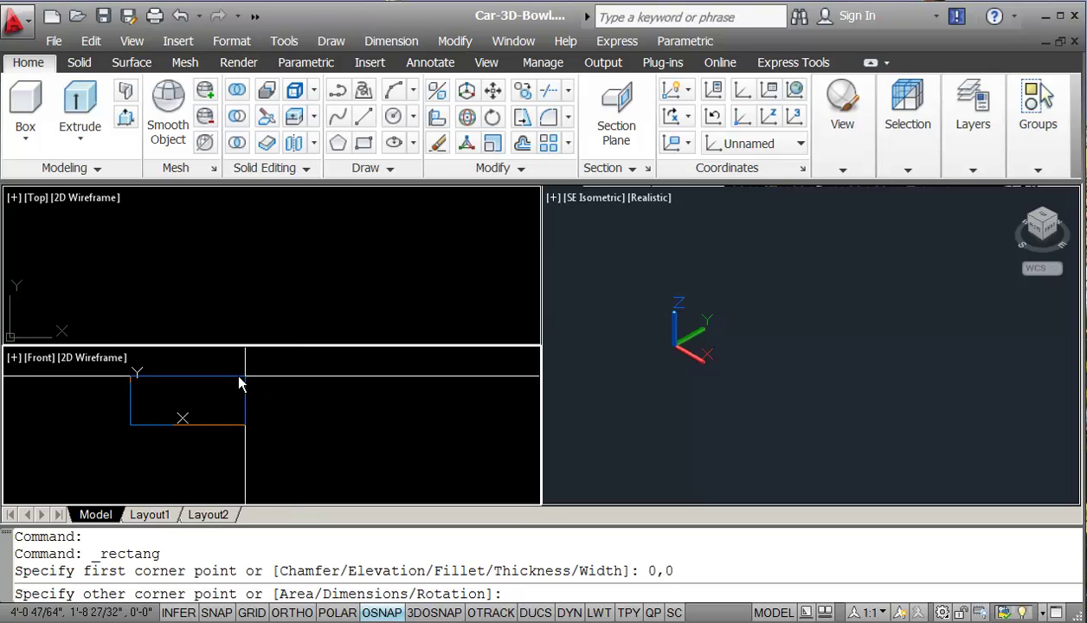
type("6")
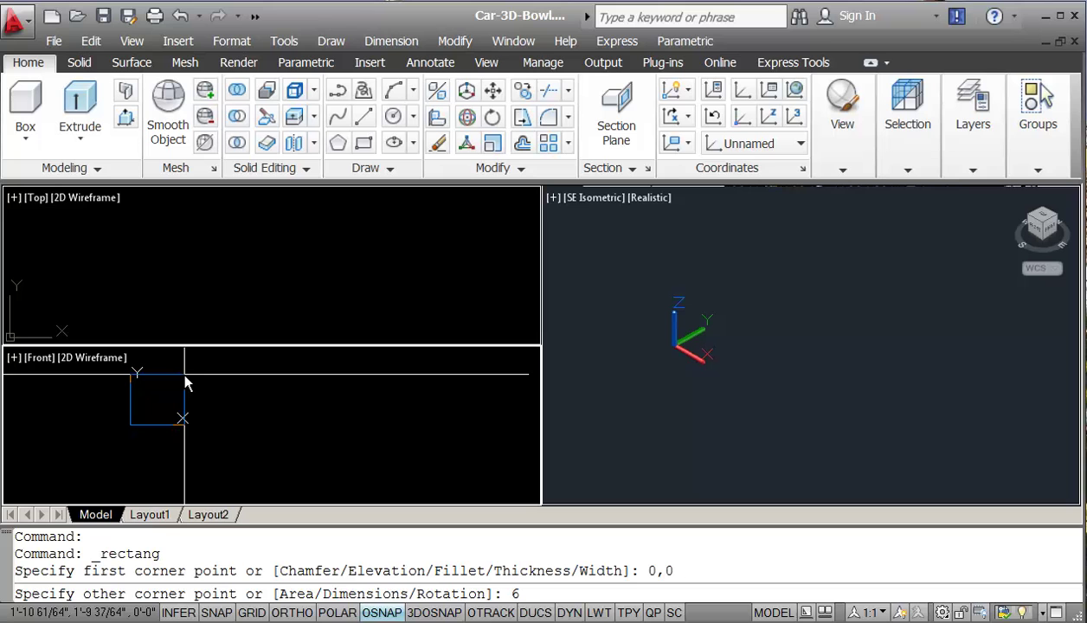
type(",6")
key("Return")
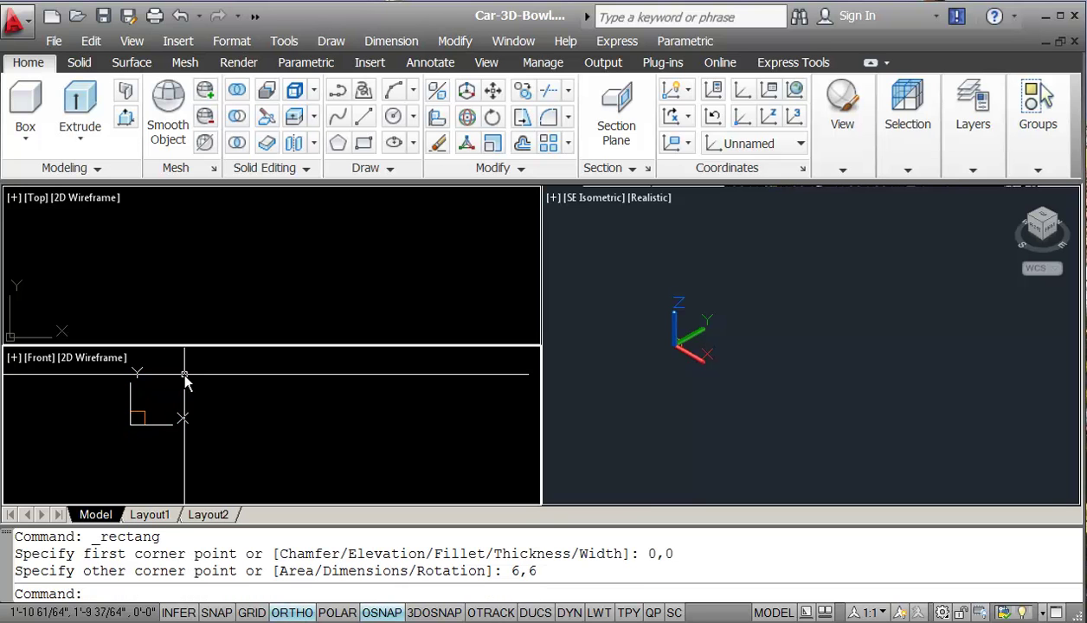
scroll(116, 429, "up", 1)
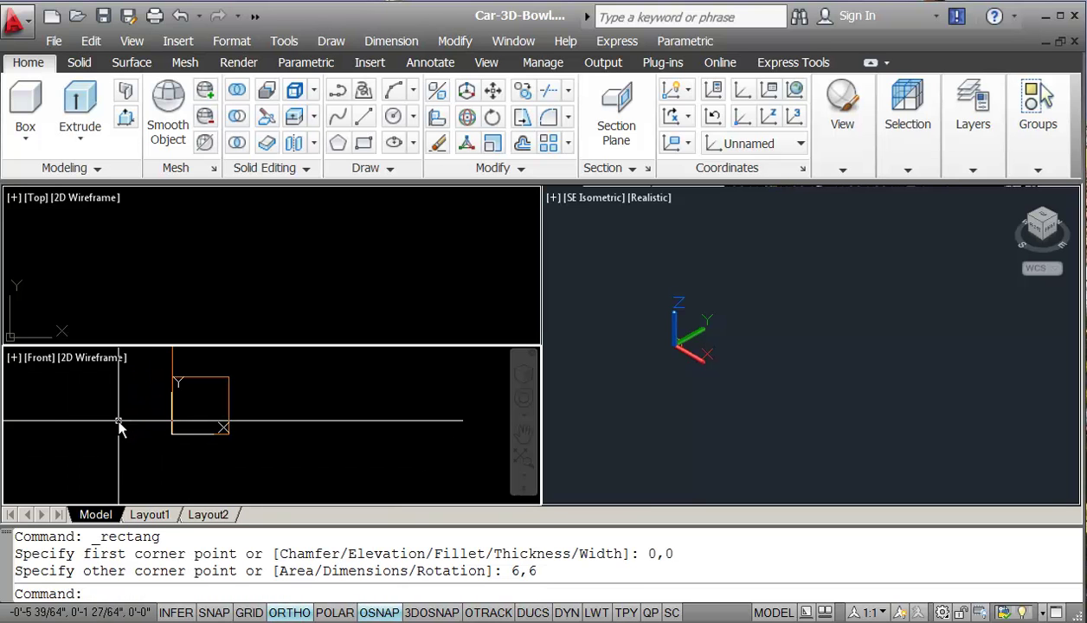
middle_click_drag(192, 415, 201, 450)
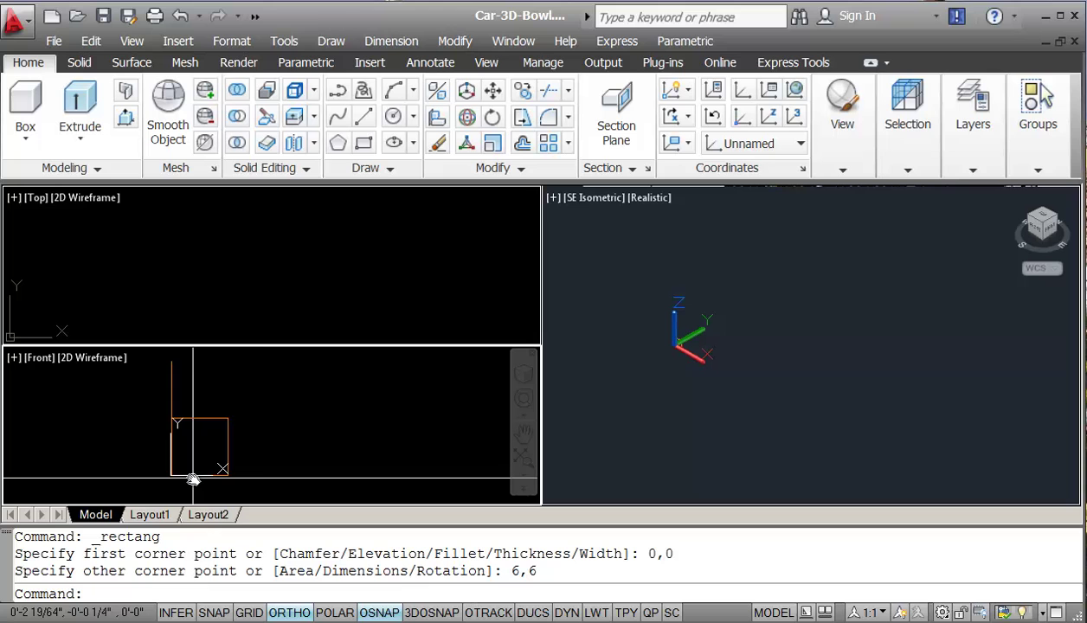
scroll(194, 475, "up", 3)
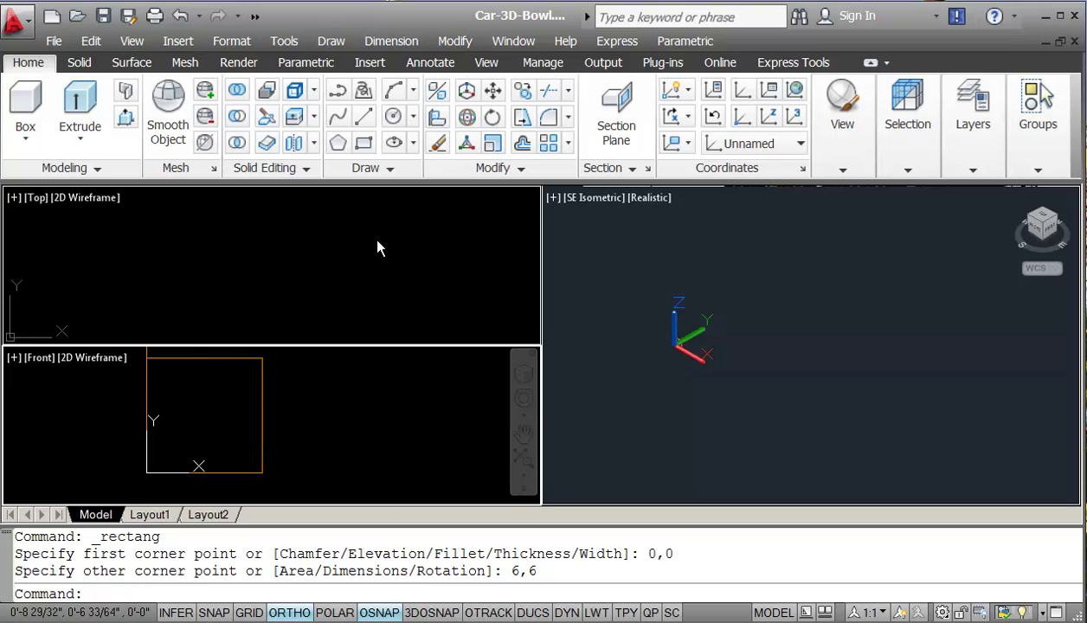
- Draw a polyline from the origin: a short base segment, then an arc to the square's top-right corner
left_click(337, 90)
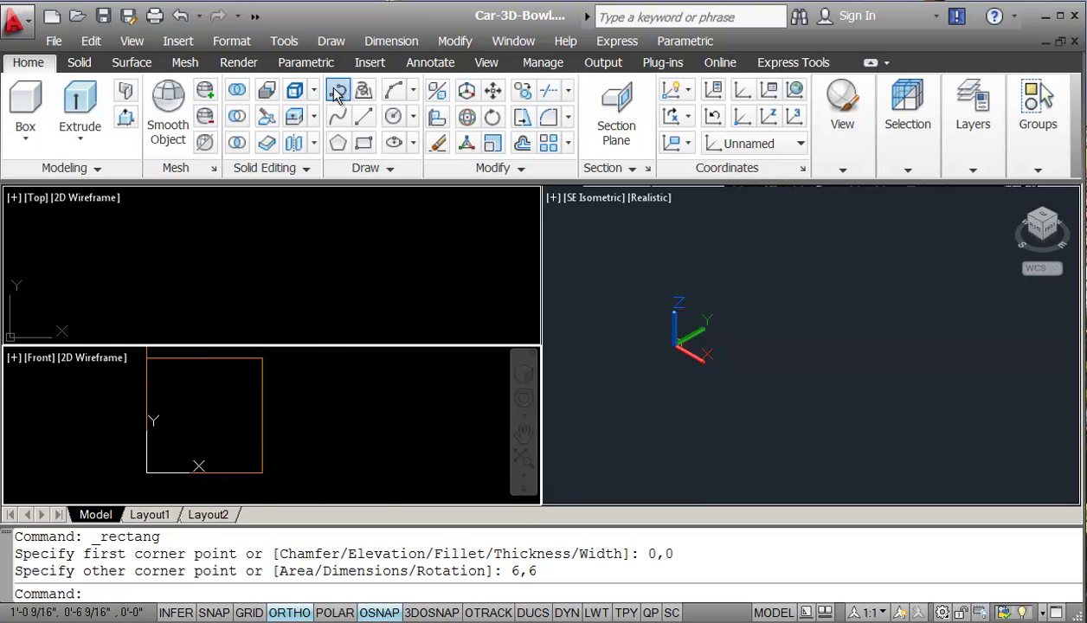
left_click(147, 473)
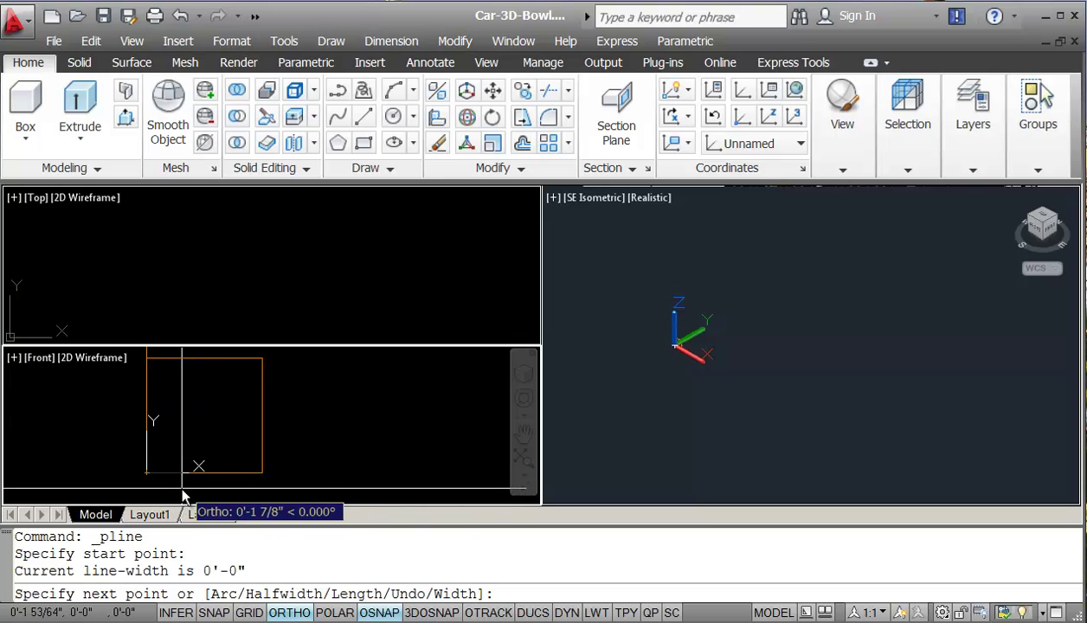
left_click(183, 490)
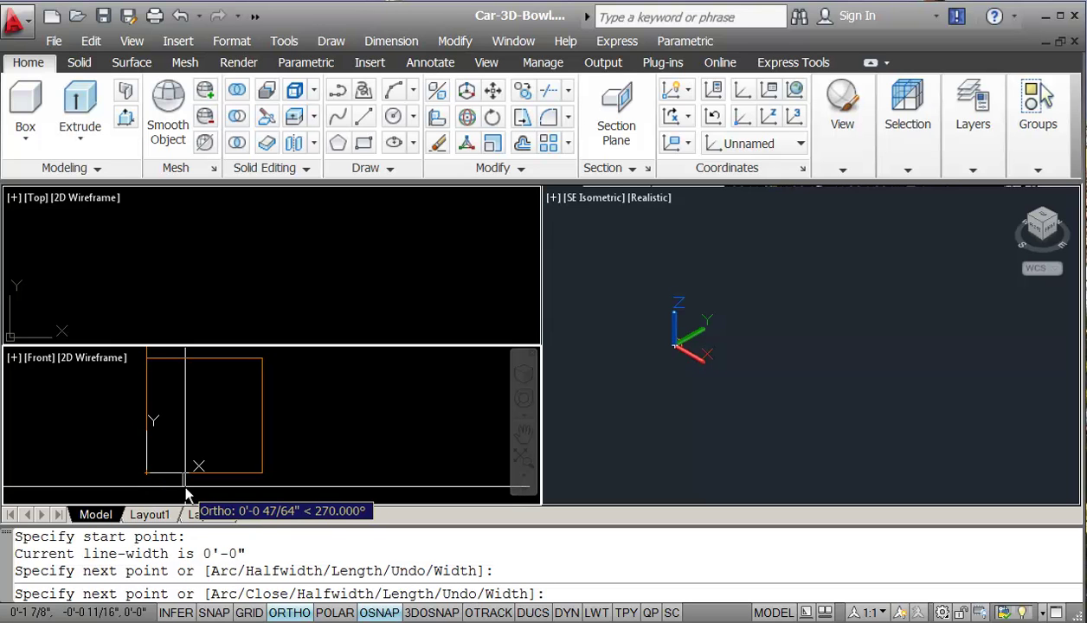
type("a")
key("Return")
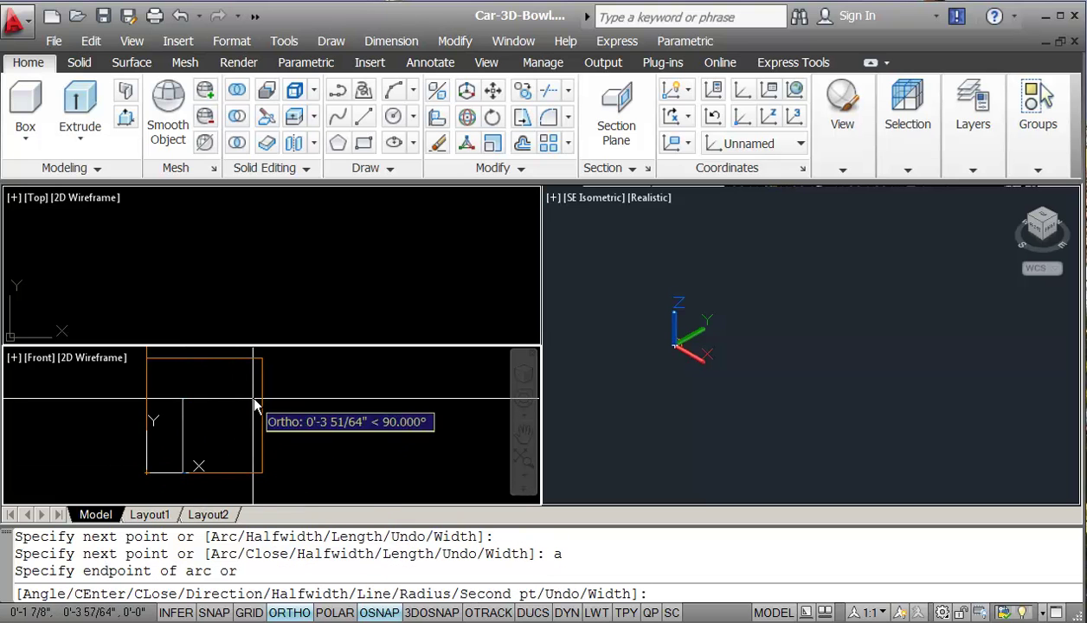
left_click(262, 357)
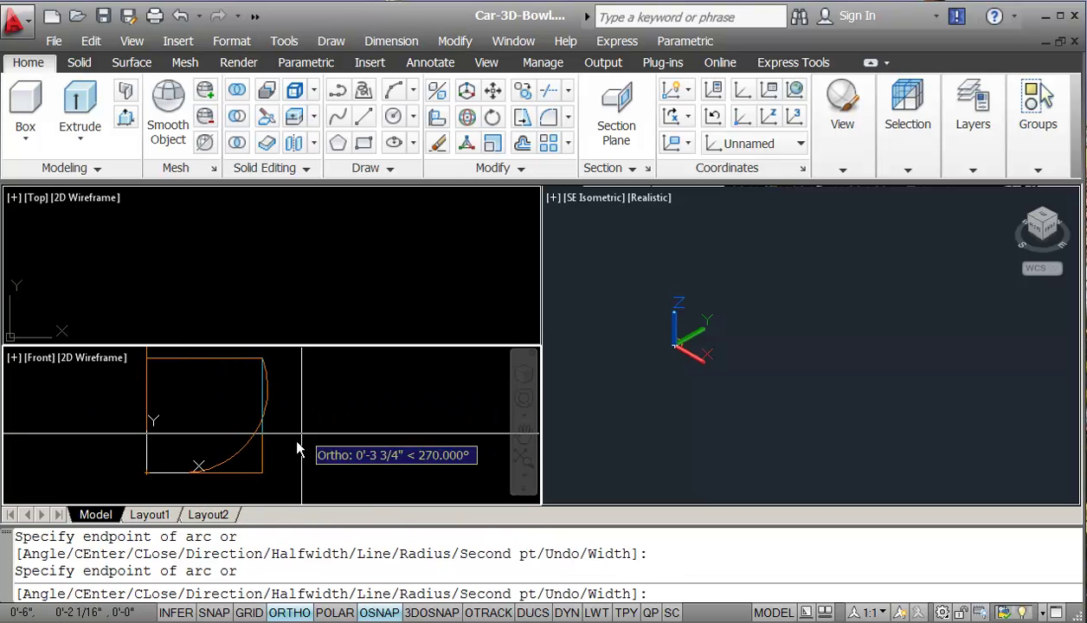
key("Return")
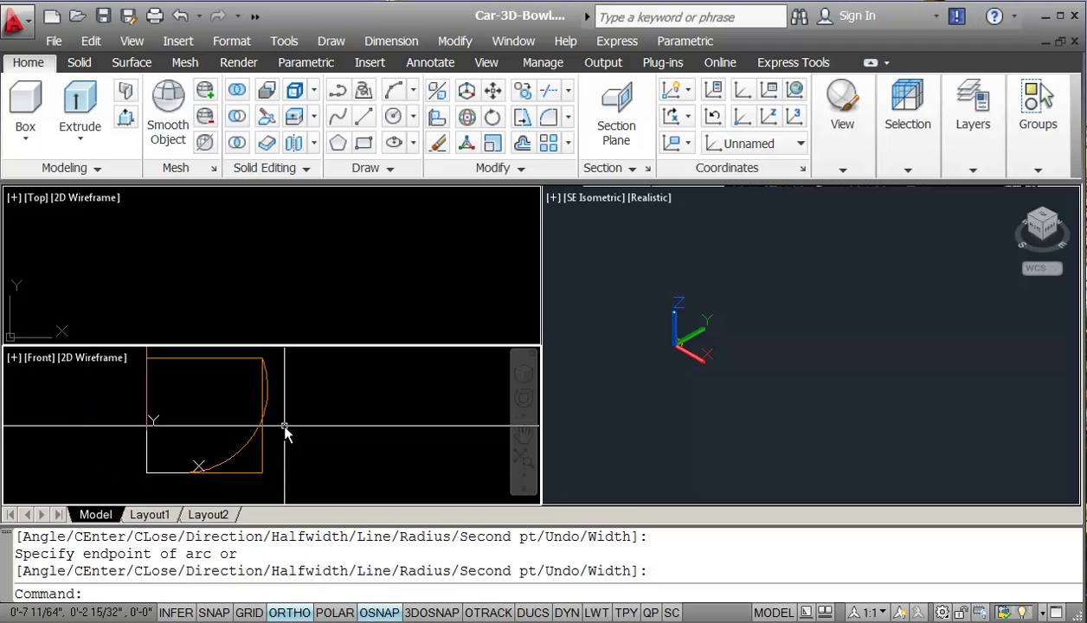
- With Ortho off, drag the arc's midpoint grip to deepen the bowl curve
left_click(246, 449)
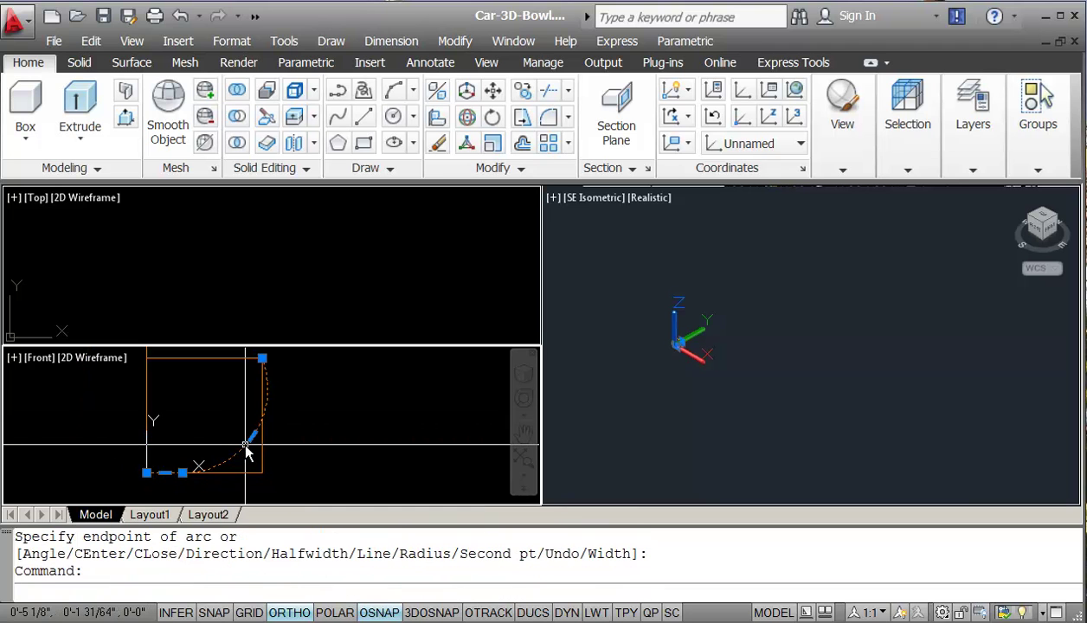
left_click(253, 435)
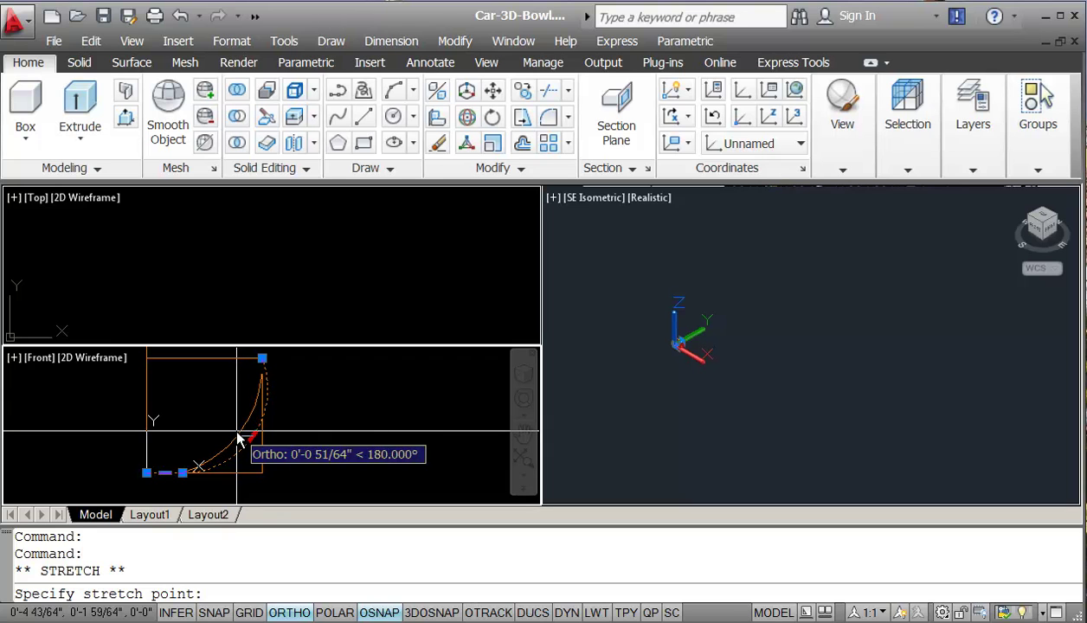
key("F8")
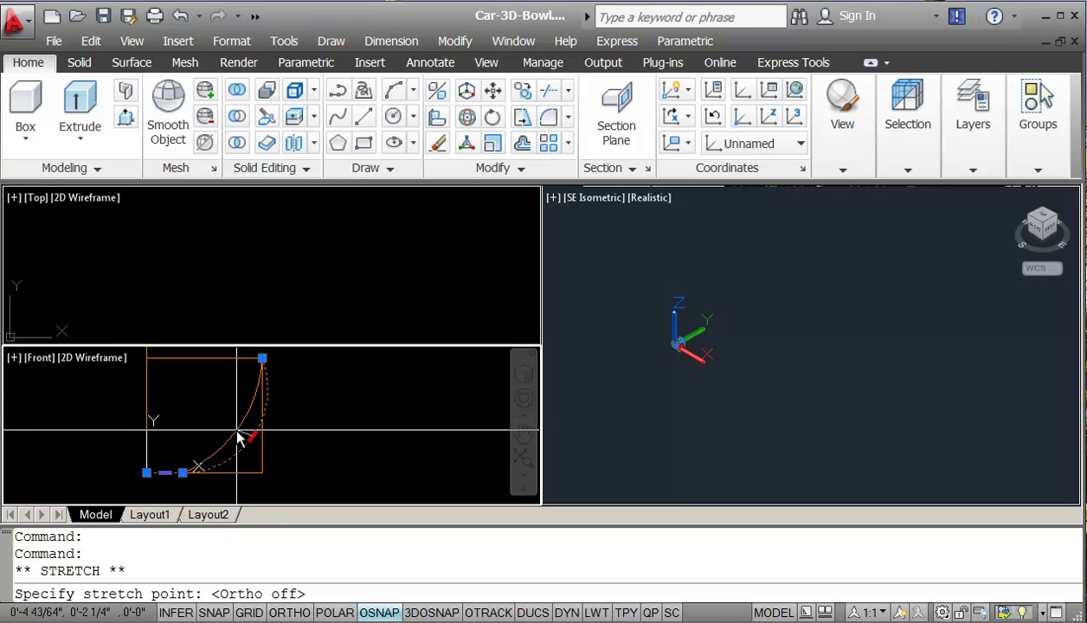
left_click(237, 429)
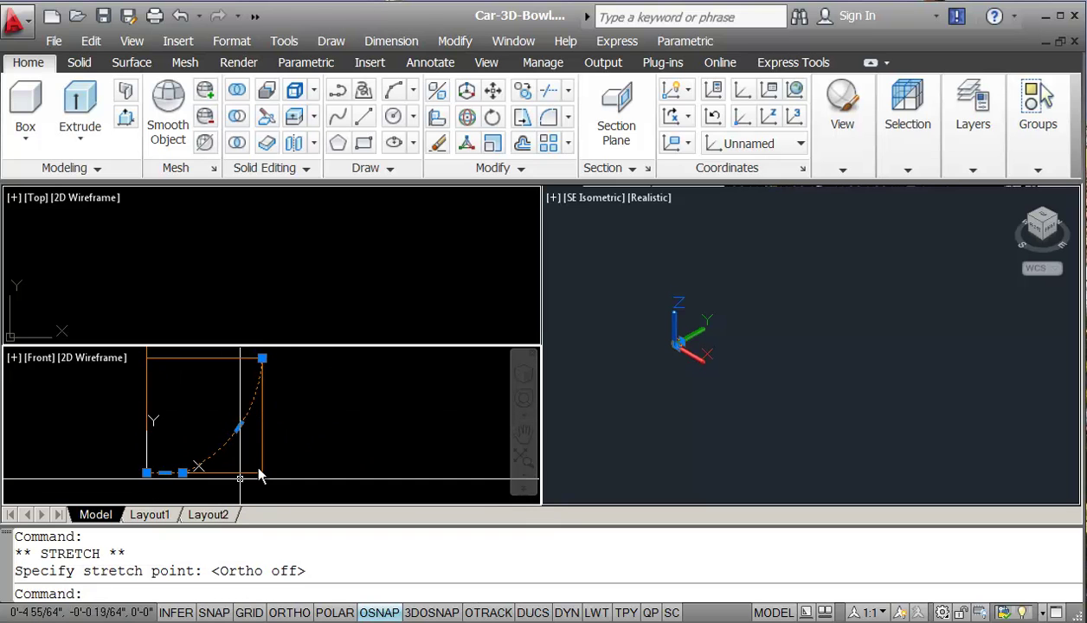
key("Escape")
key("Escape")
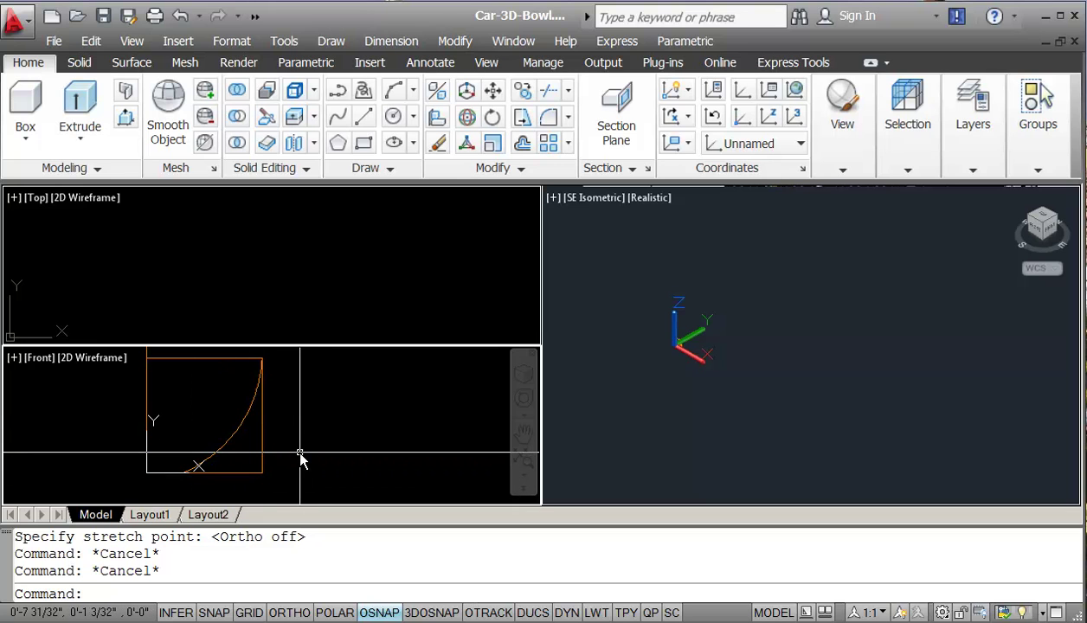
- Erase the 6×6 guide rectangle and recenter the Front view on the profile
type("e")
key("Return")
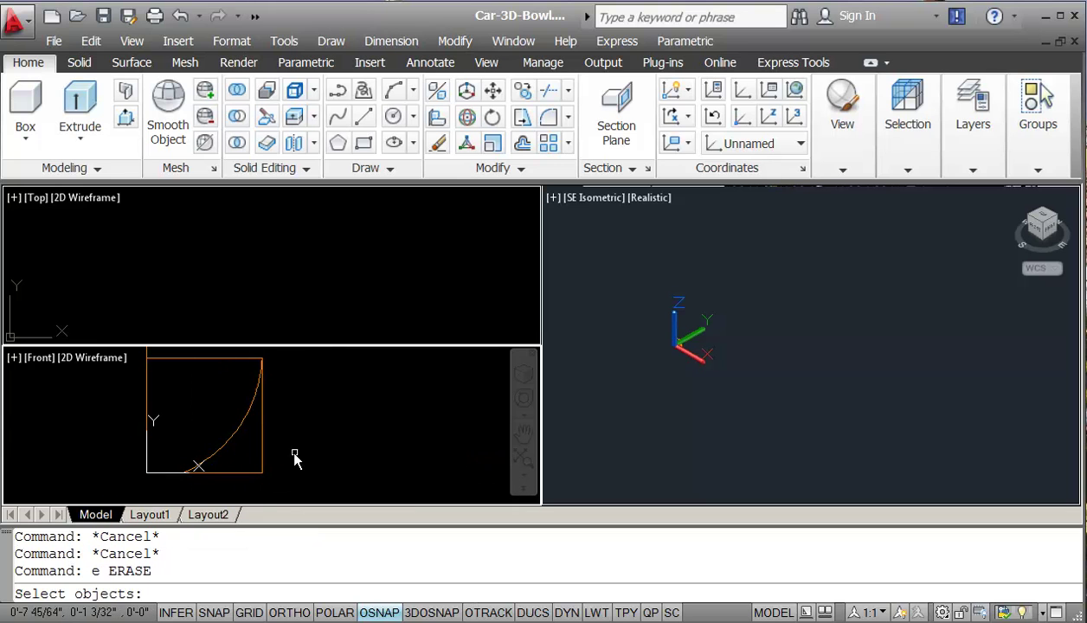
left_click(263, 454)
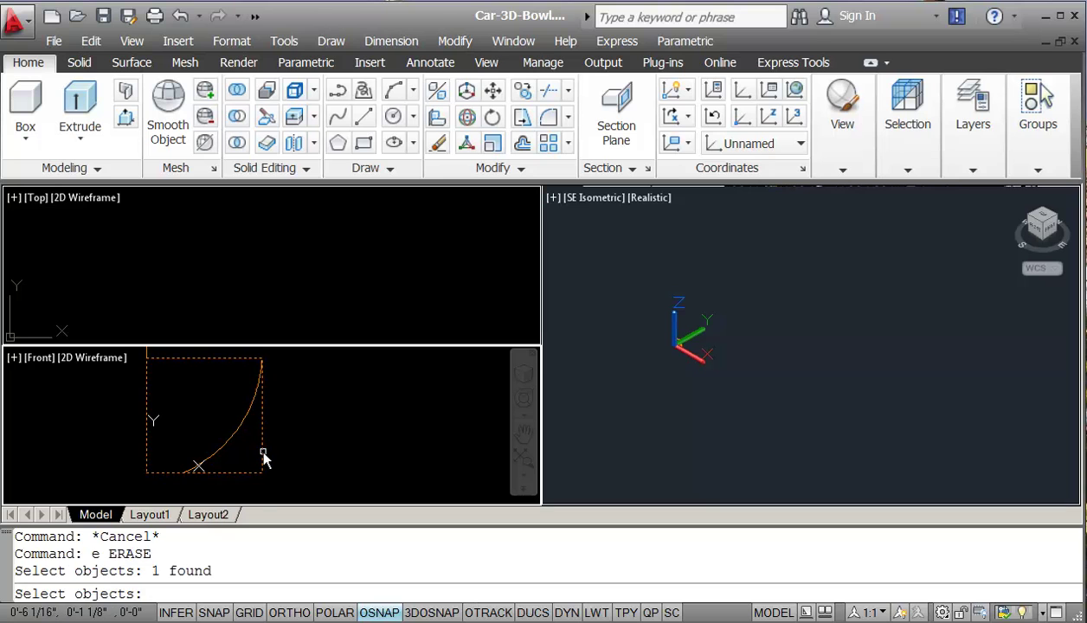
key("Return")
middle_click_drag(261, 454, 293, 471)
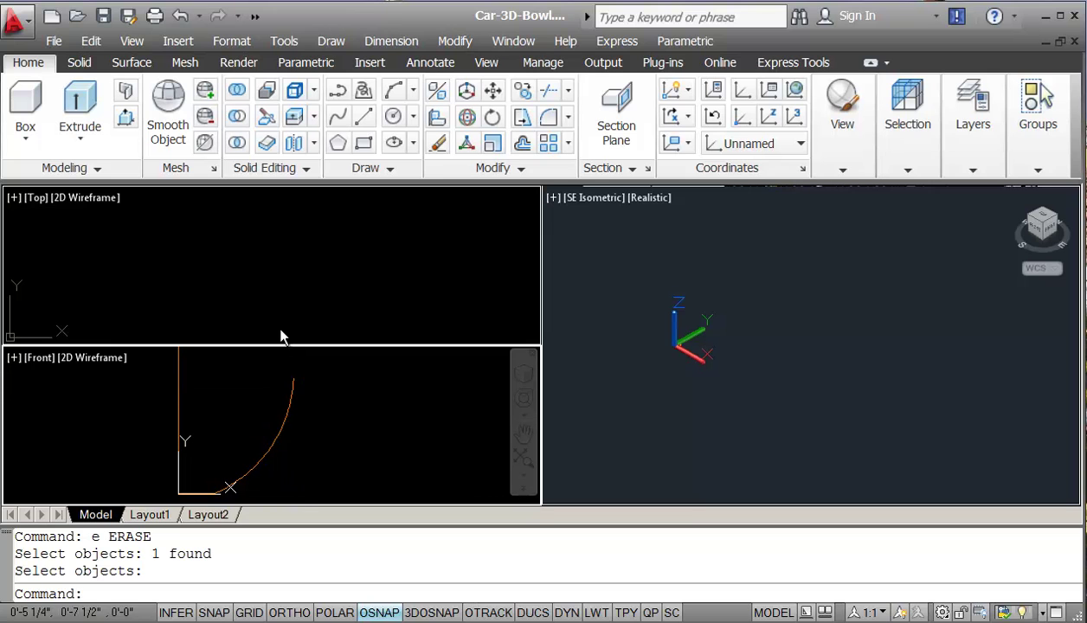
- Offset the profile arc by 1/16 to form the bowl wall's second edge
type("o")
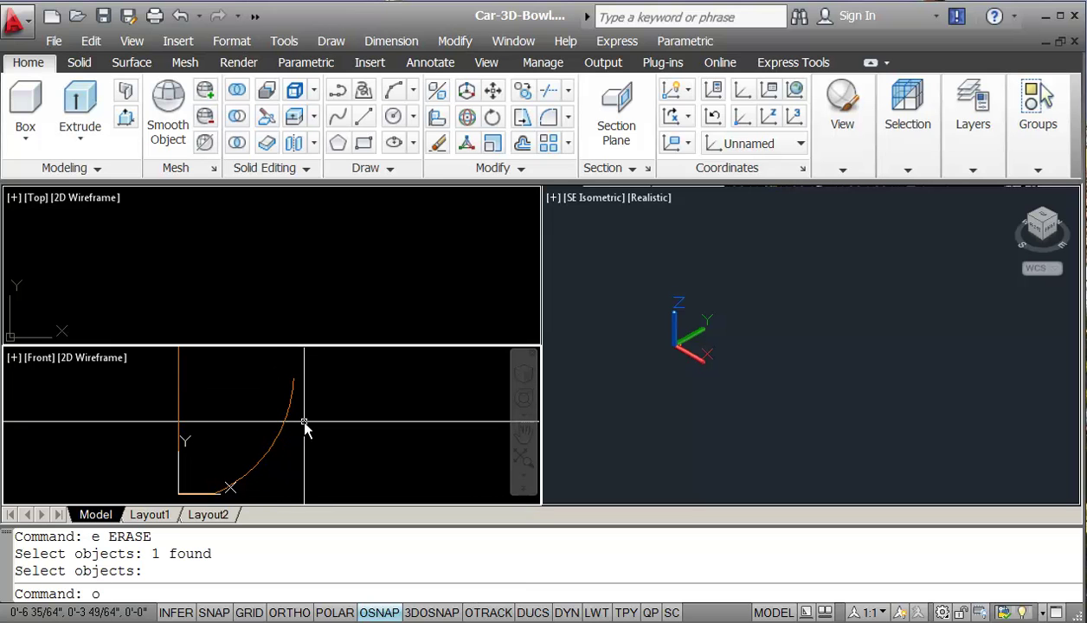
key("Return")
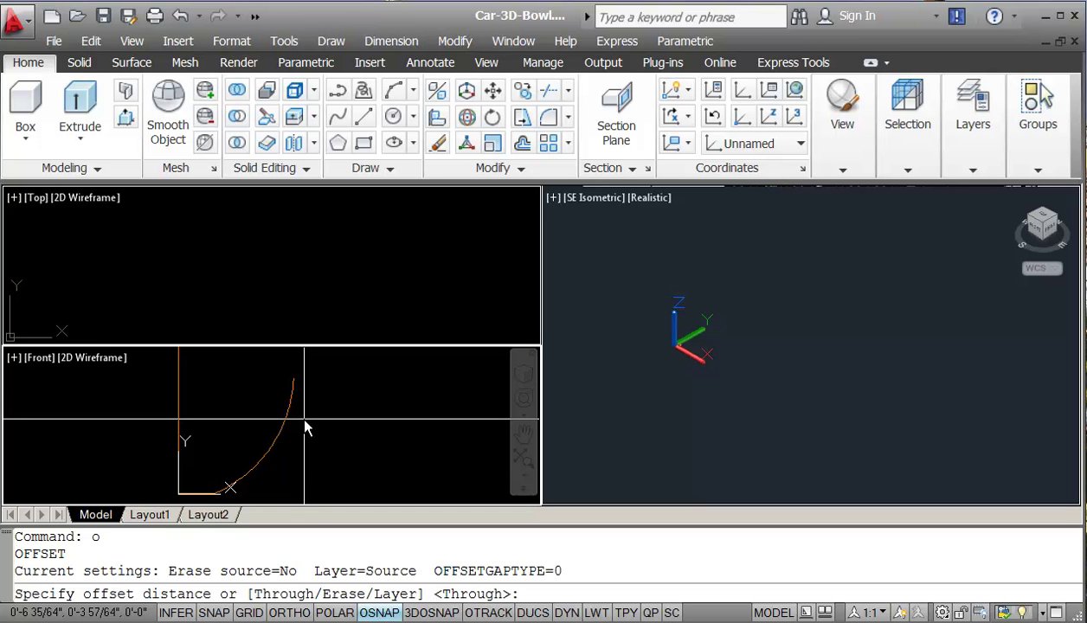
type("1/16")
key("Return")
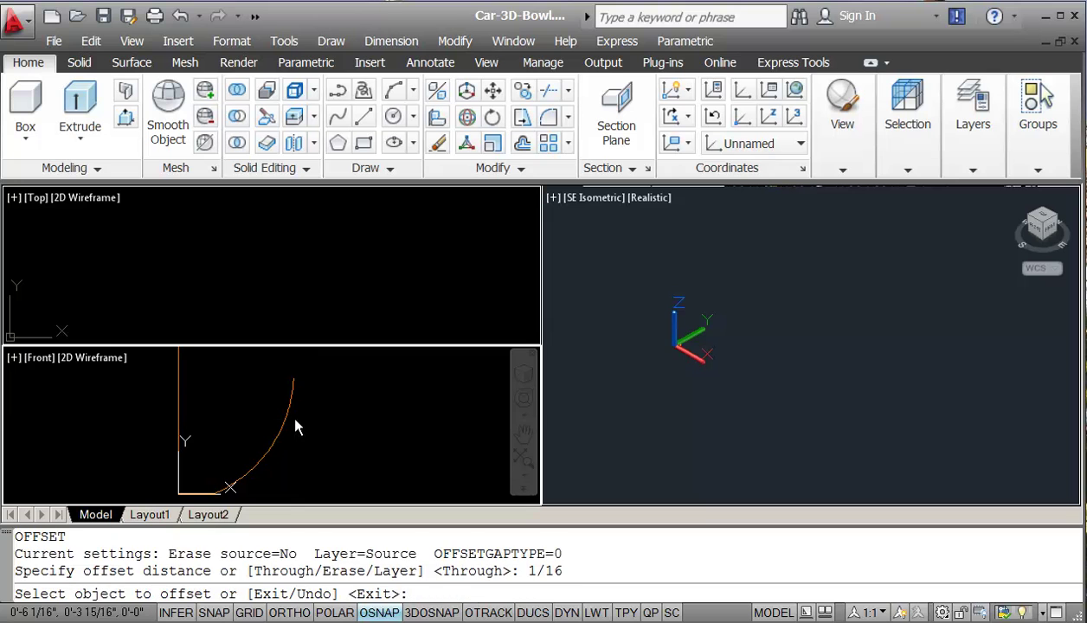
left_click(285, 426)
left_click(275, 426)
scroll(294, 393, "up", 5)
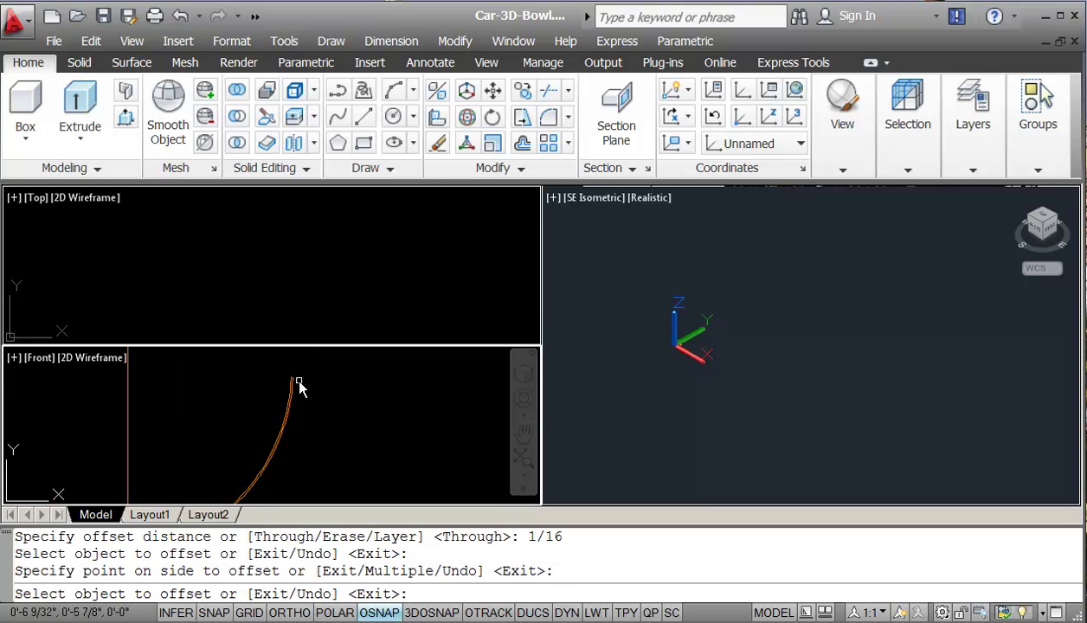
middle_click_drag(301, 395, 313, 447)
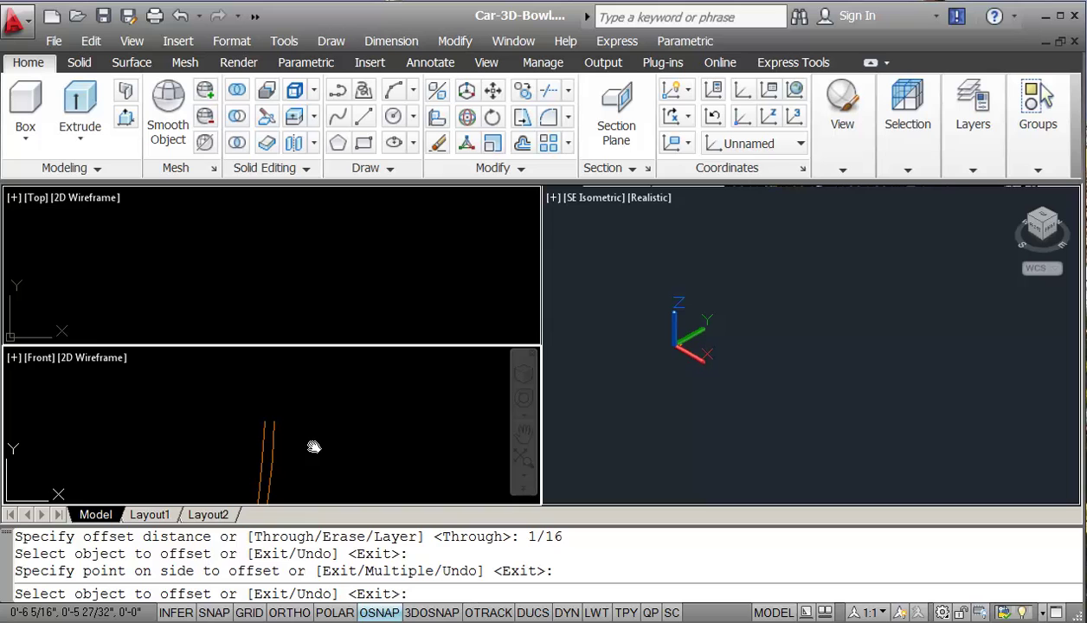
type("a")
key("Return")
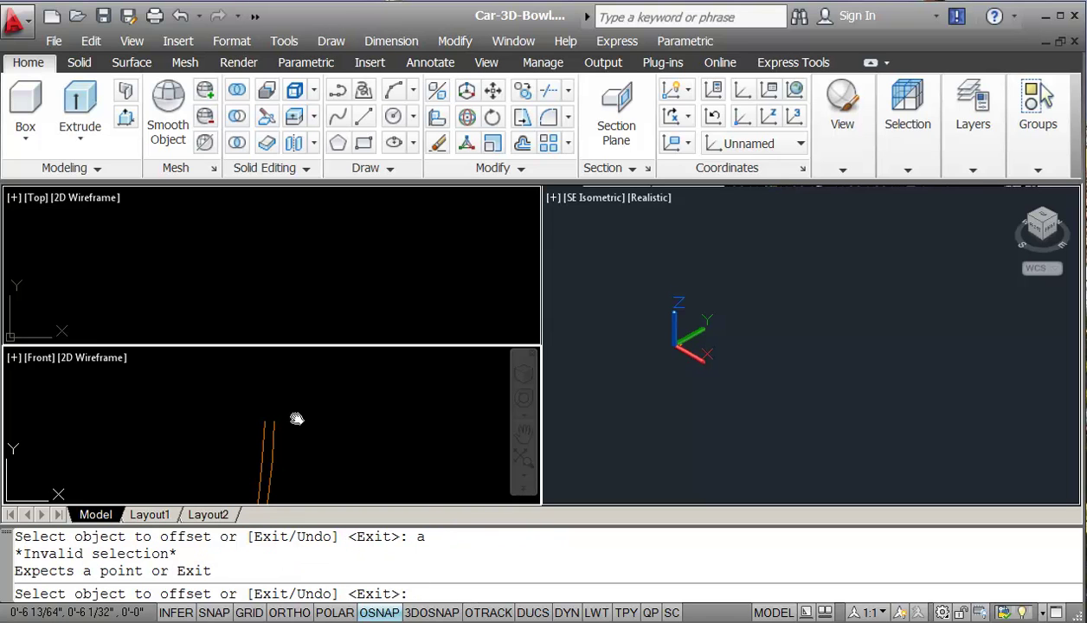
key("Return")
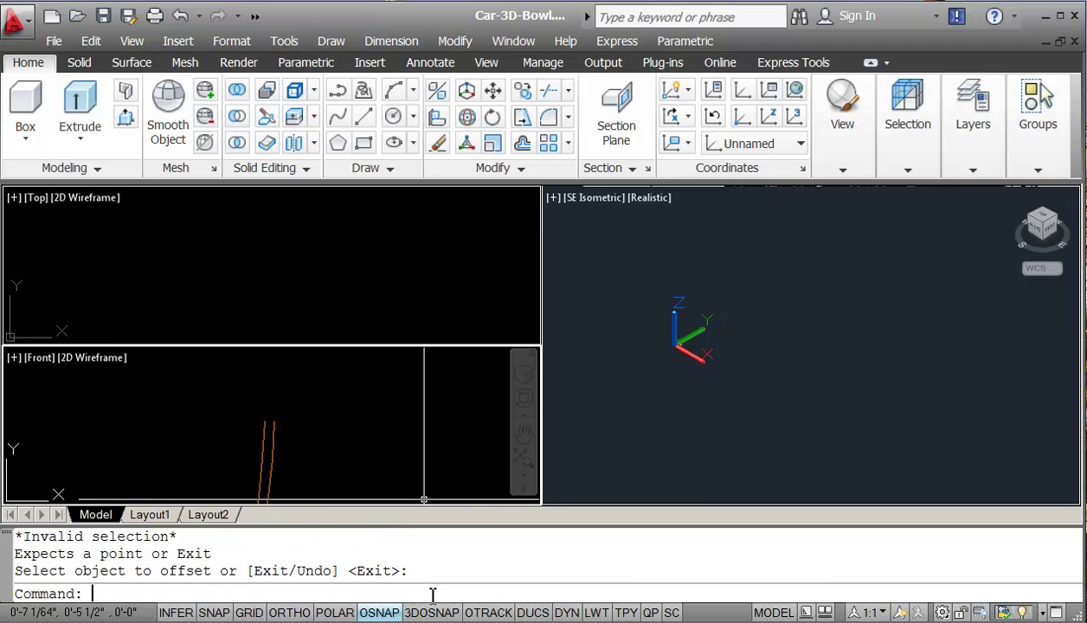
type("a")
key("Return")
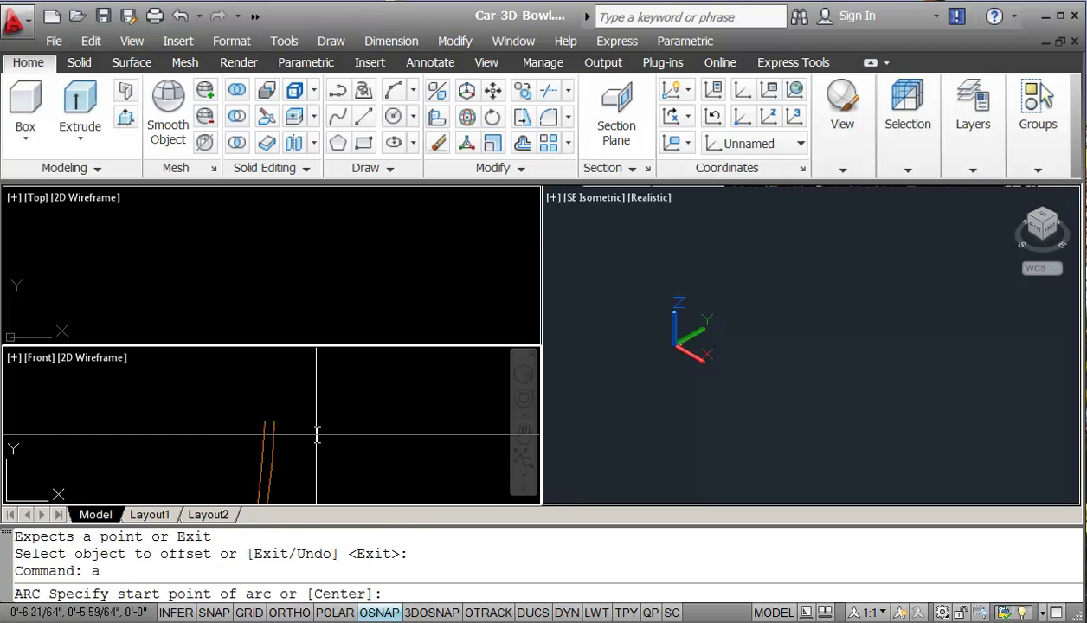
- Draw a three-point arc capping the two wall curves at the rim, then lower its peak
left_click(272, 420)
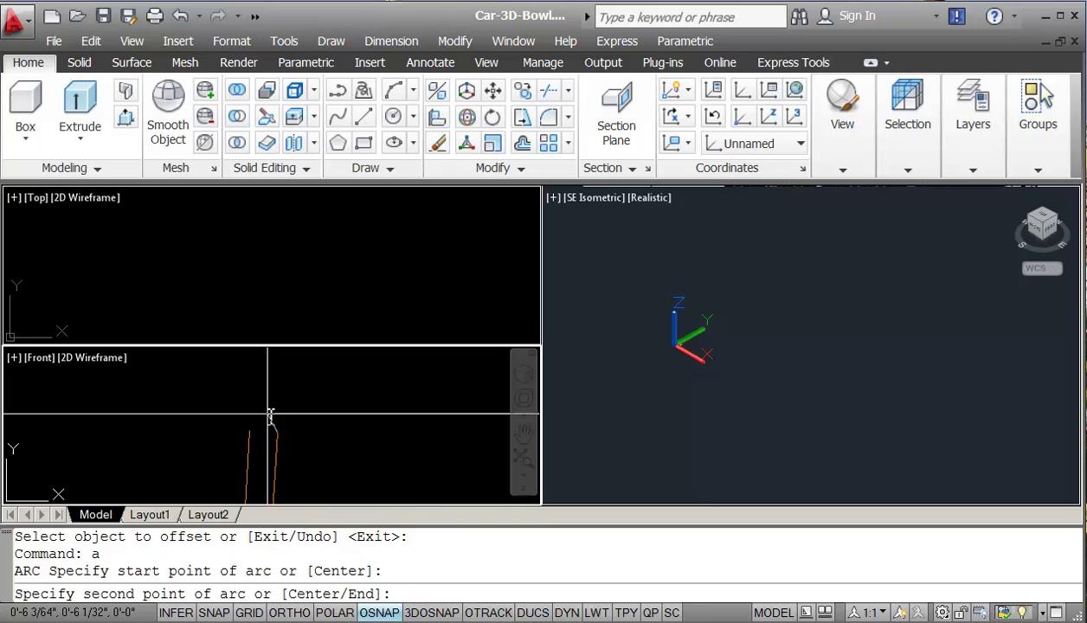
left_click(265, 413)
left_click(253, 427)
scroll(294, 448, "up", 3)
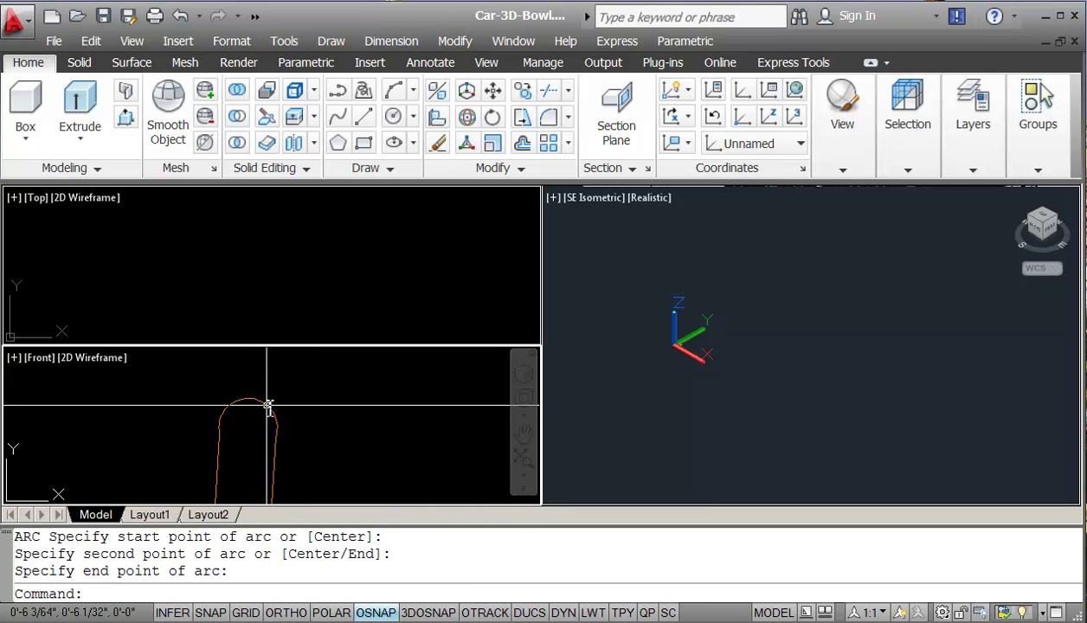
left_click(247, 403)
left_click(249, 399)
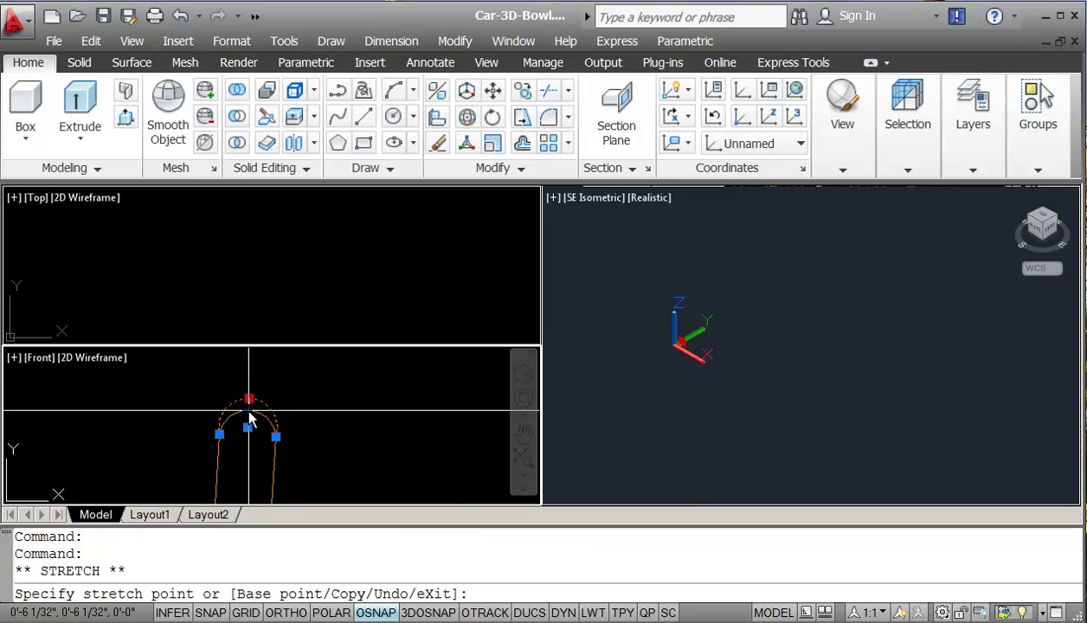
left_click(248, 409)
mouse_move(249, 410)
key("Escape")
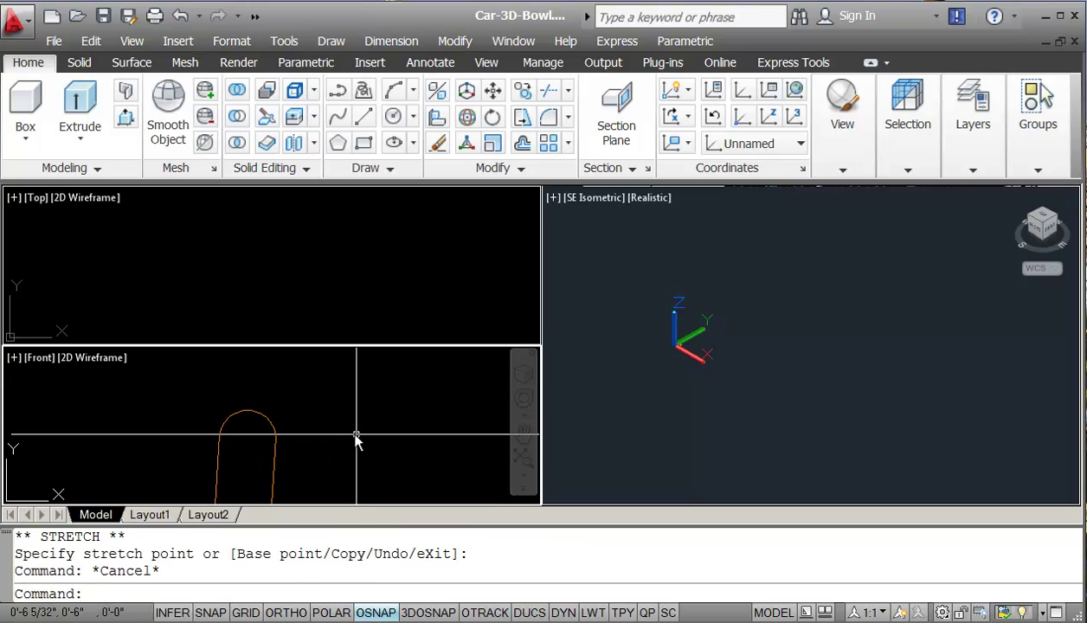
- Use PEDIT Join to merge the rim arc and left wall line into the profile polyline
type("pe")
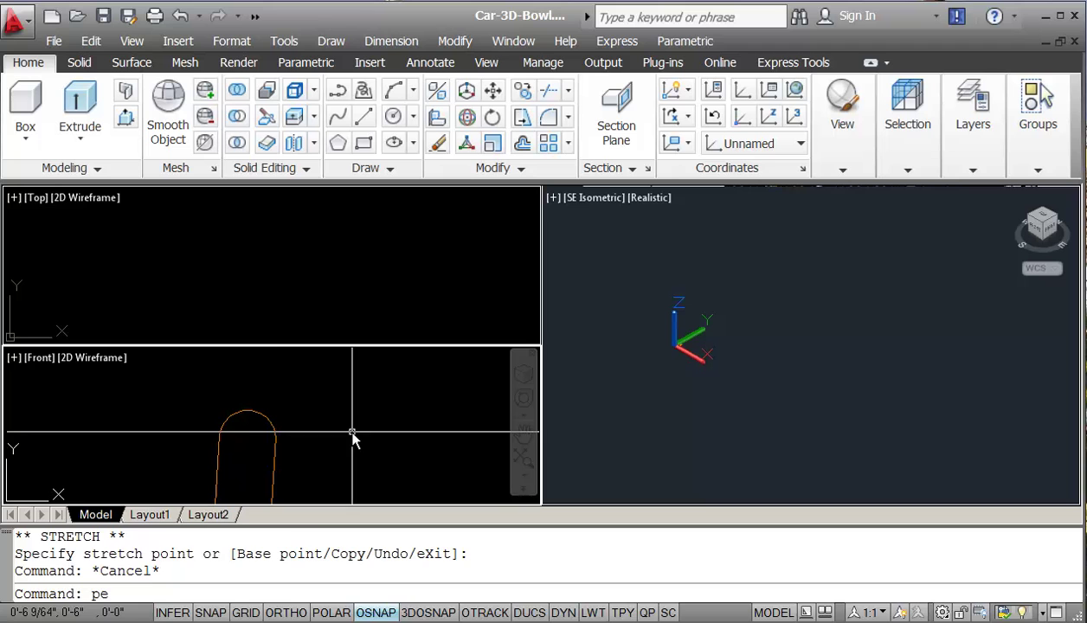
key("Return")
left_click(275, 460)
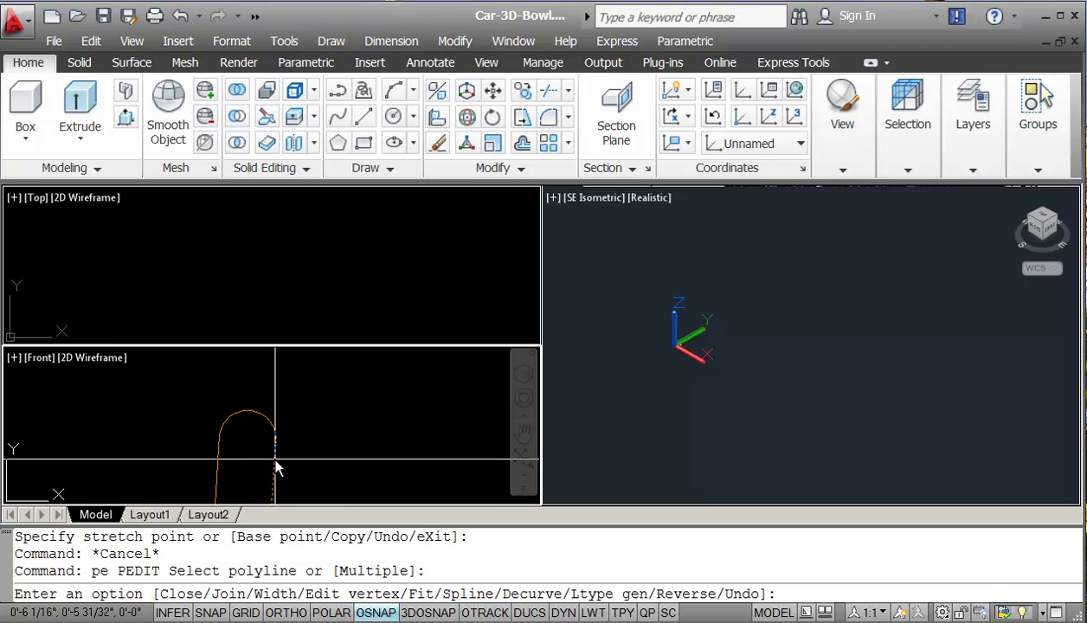
type("j")
key("Return")
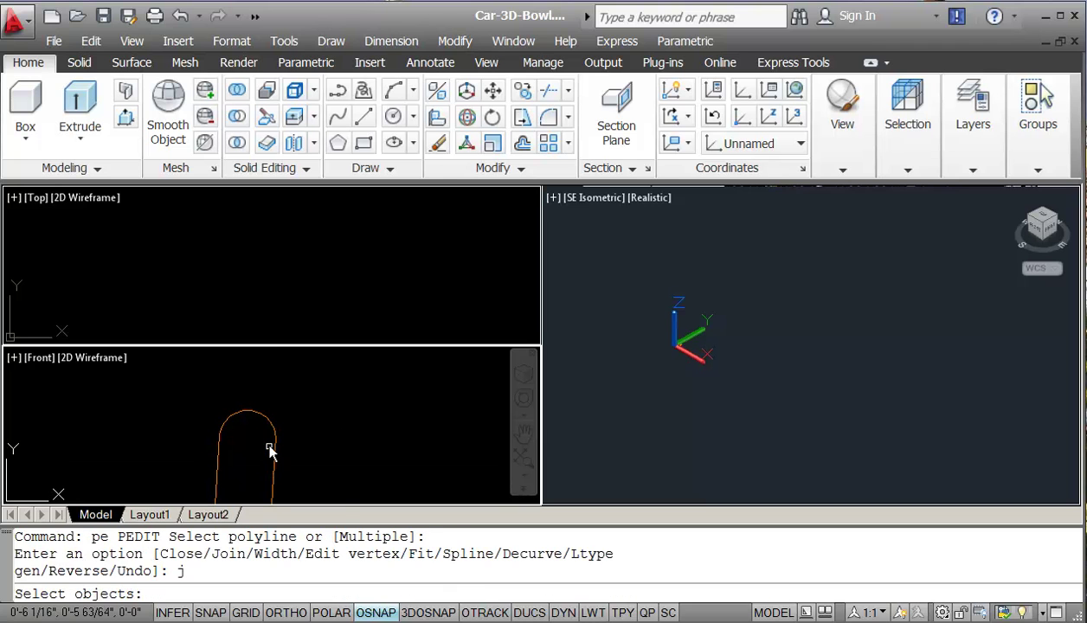
left_click(271, 422)
left_click(218, 448)
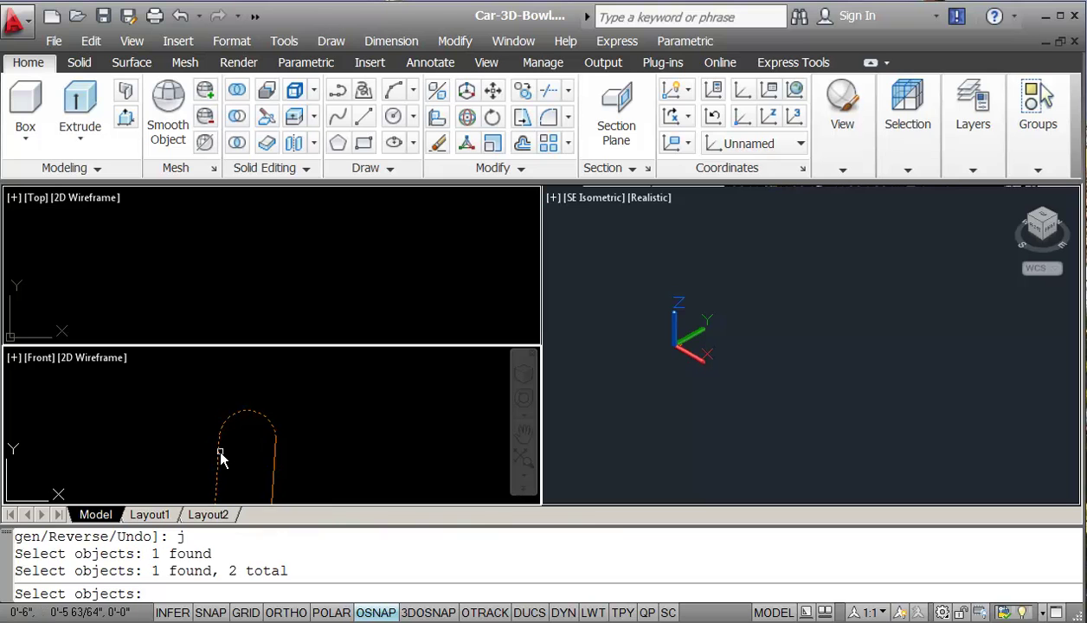
key("Return")
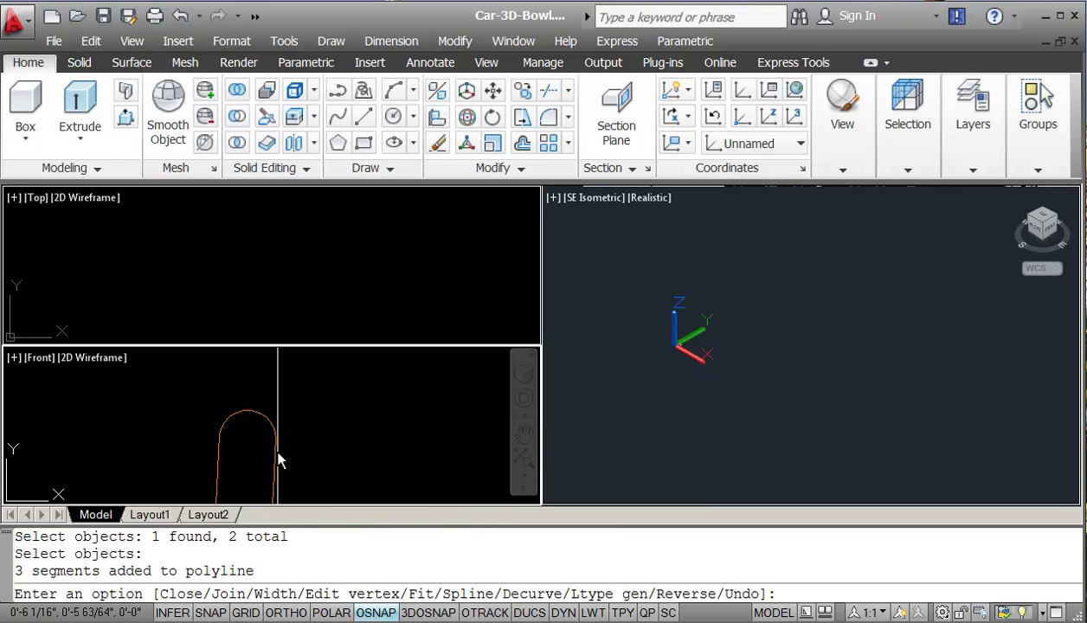
- Cancel the accidental vertex editing and begin a zoom in the Front view
type("z")
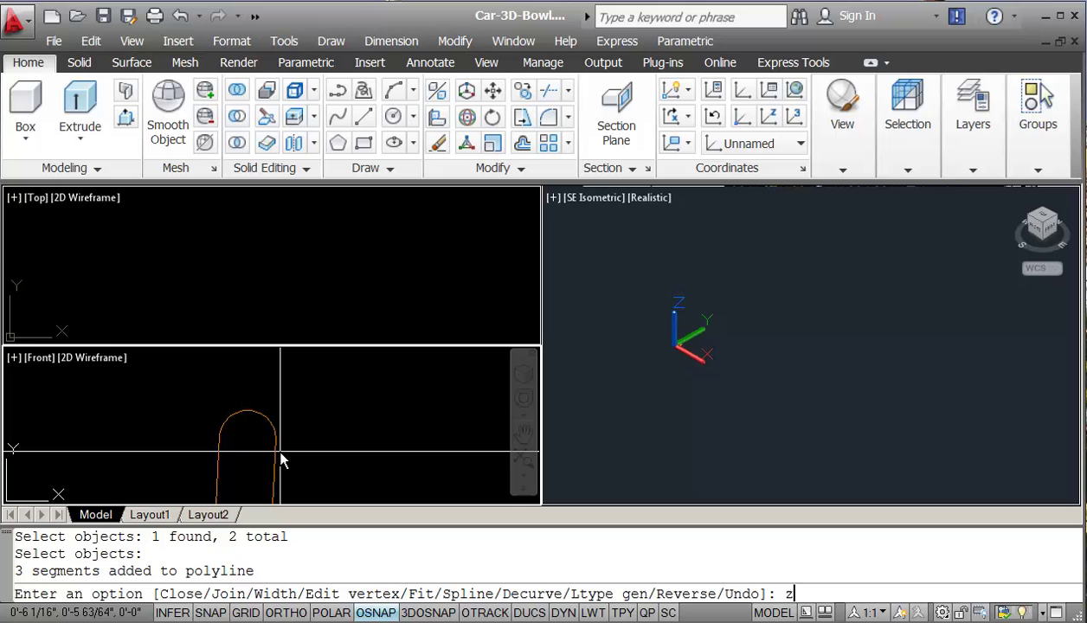
key("Return")
type("e")
key("Return")
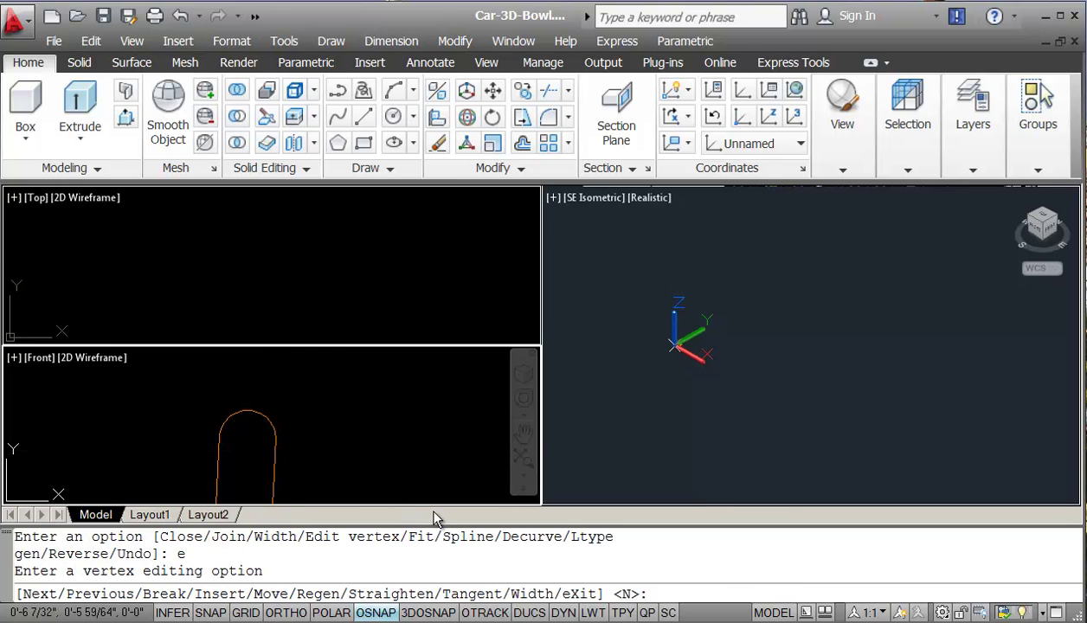
key("Escape")
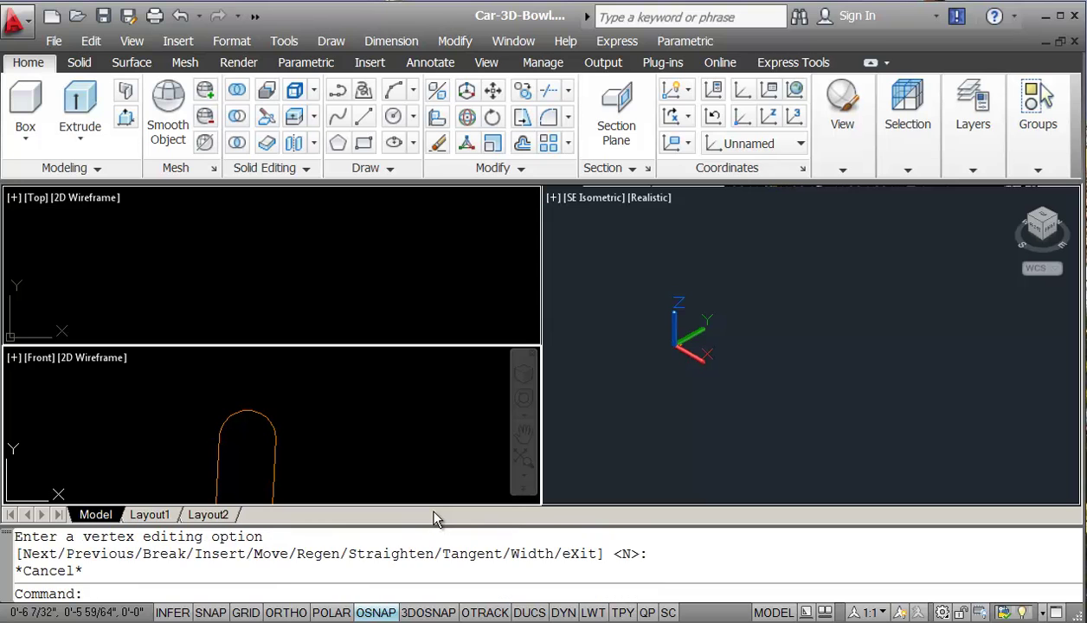
type("z")
key("Return")
- Zoom to extents so the whole profile curve fits the Front view
type("e")
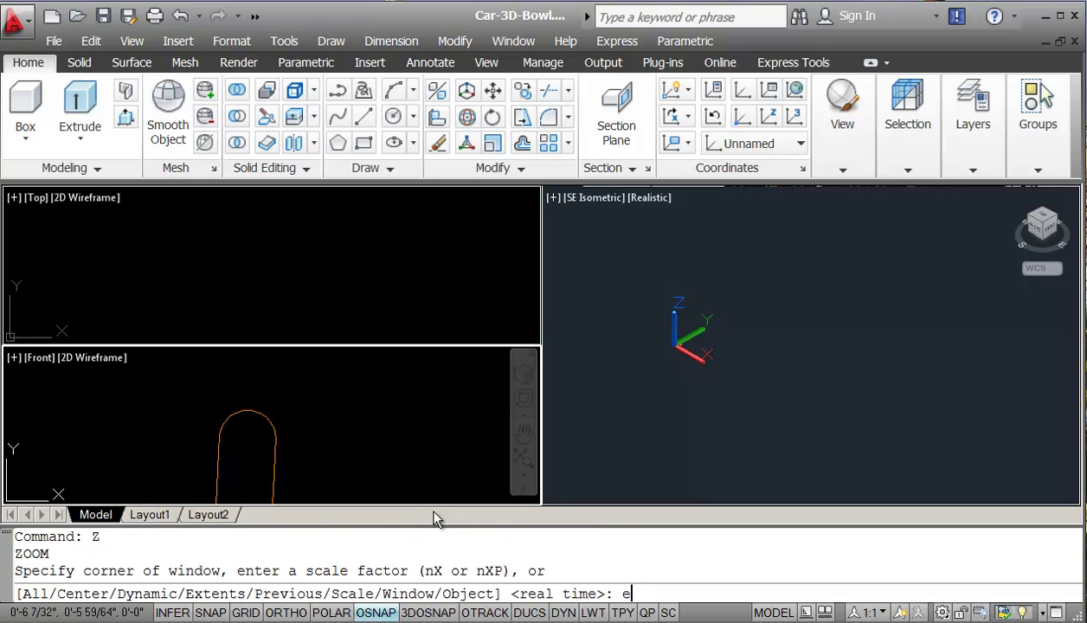
key("Return")
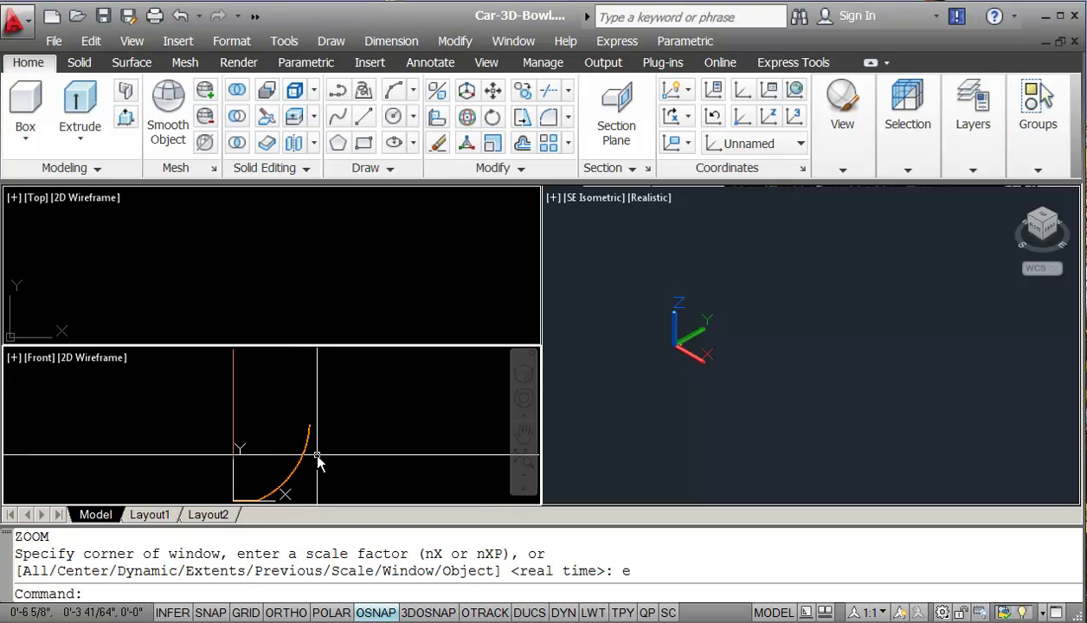
left_click(306, 450)
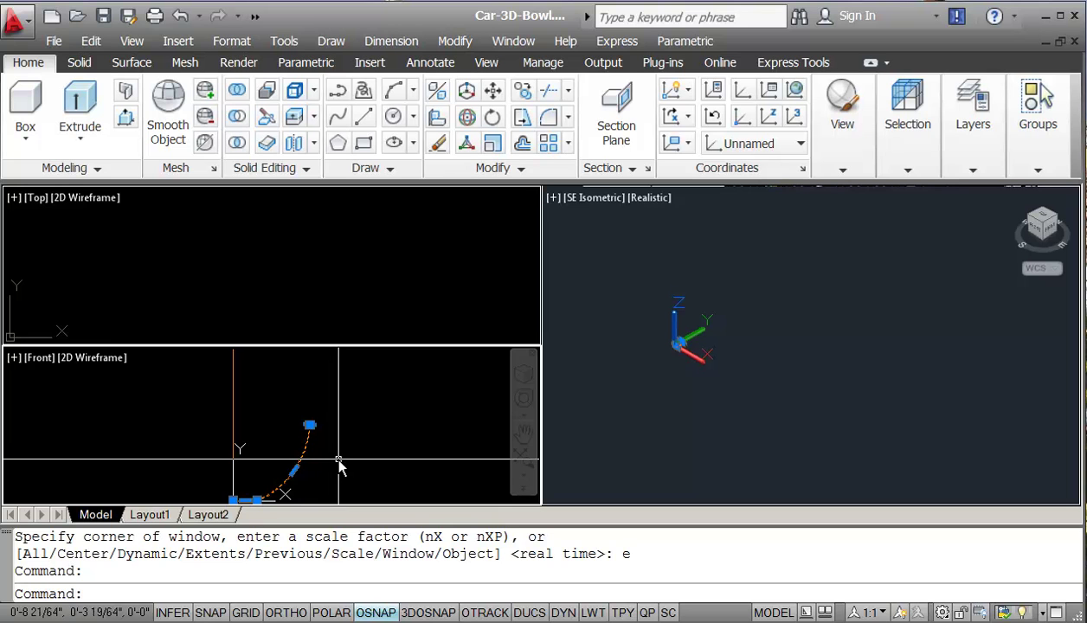
key("Escape")
key("Escape")
key("Escape")
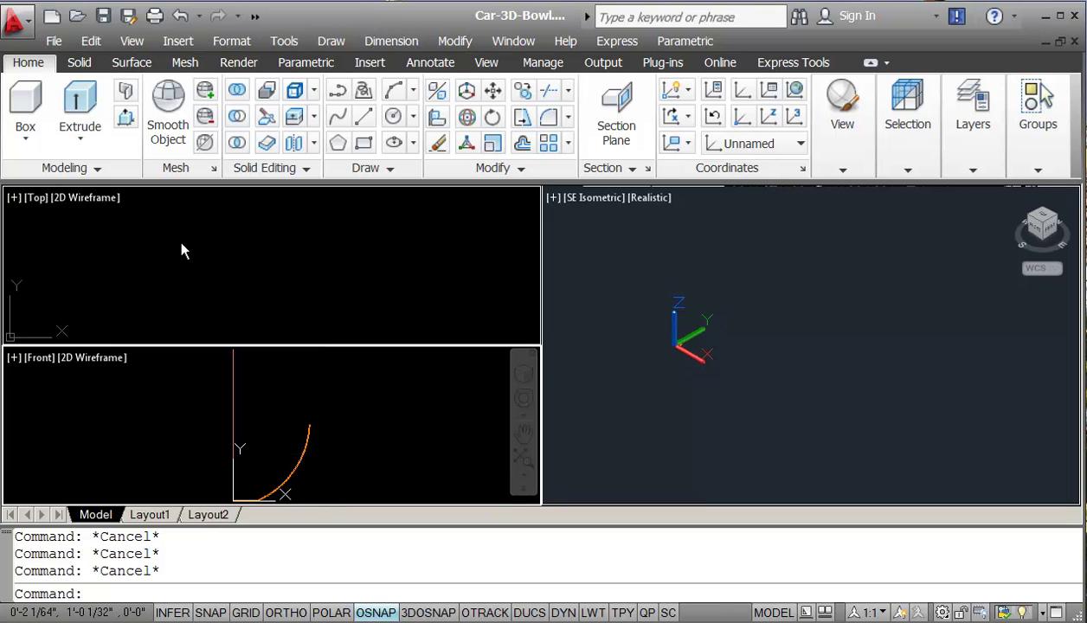
- Revolve the profile 360° around the vertical 12-unit line as the axis object
left_click(90, 168)
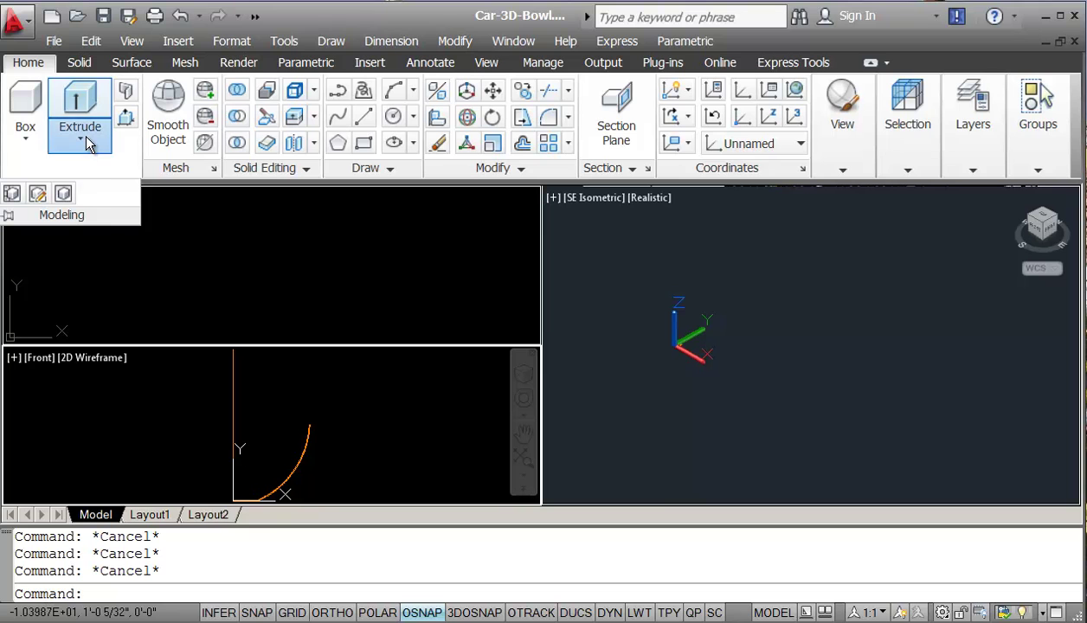
left_click(85, 137)
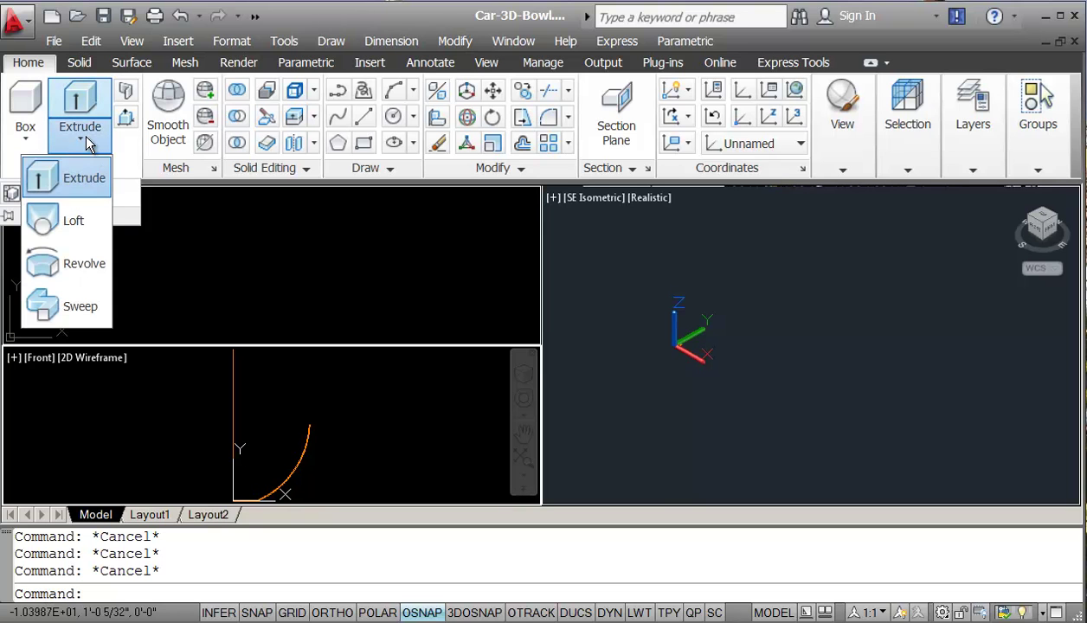
left_click(64, 269)
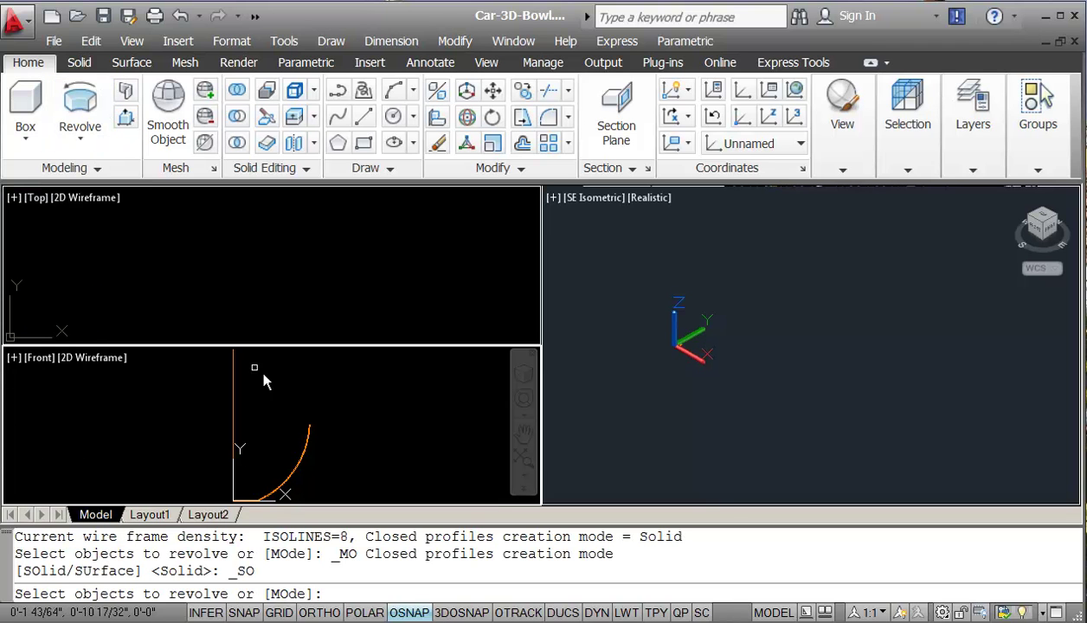
left_click(305, 449)
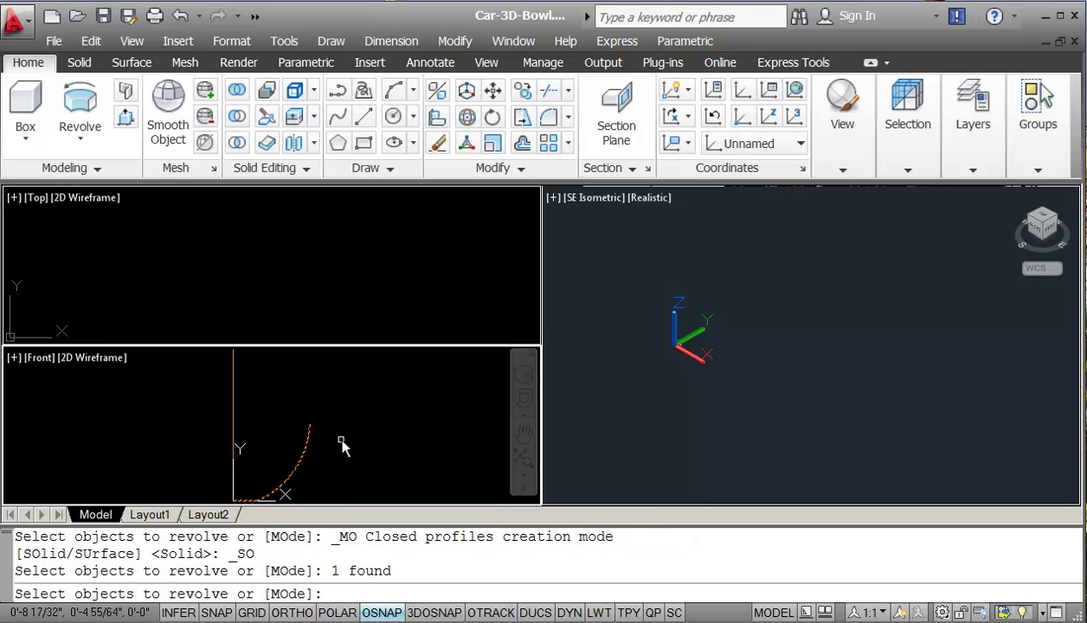
key("Return")
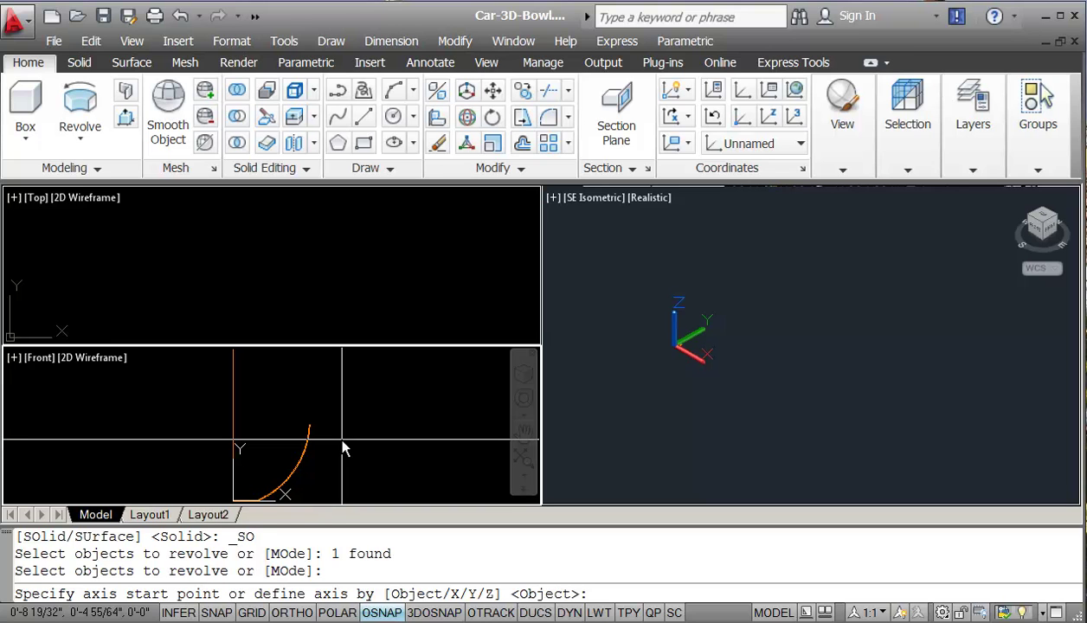
key("Return")
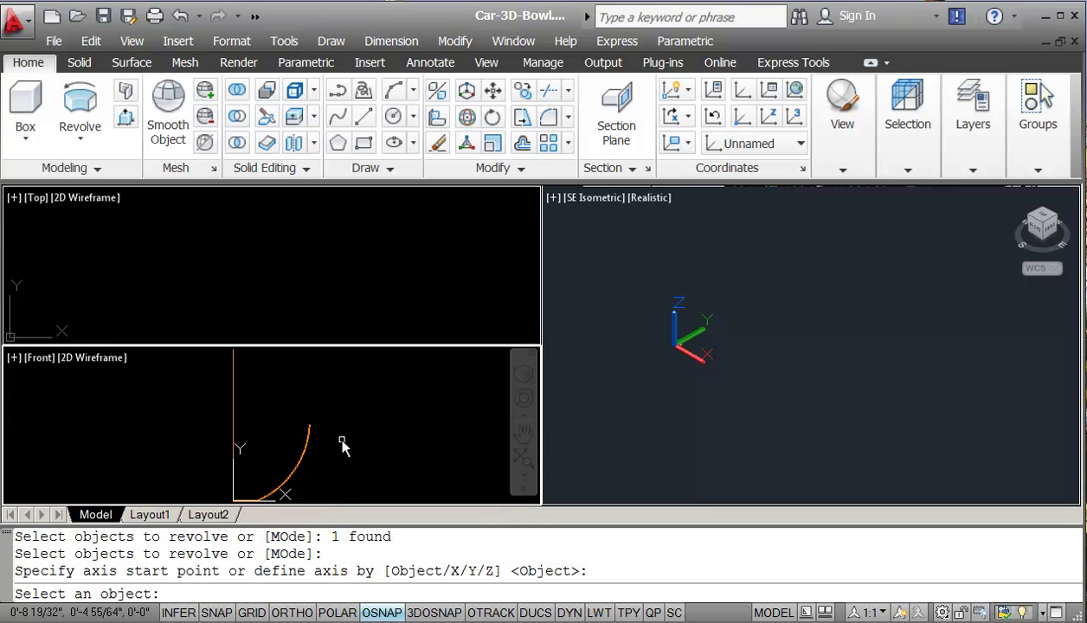
left_click(232, 439)
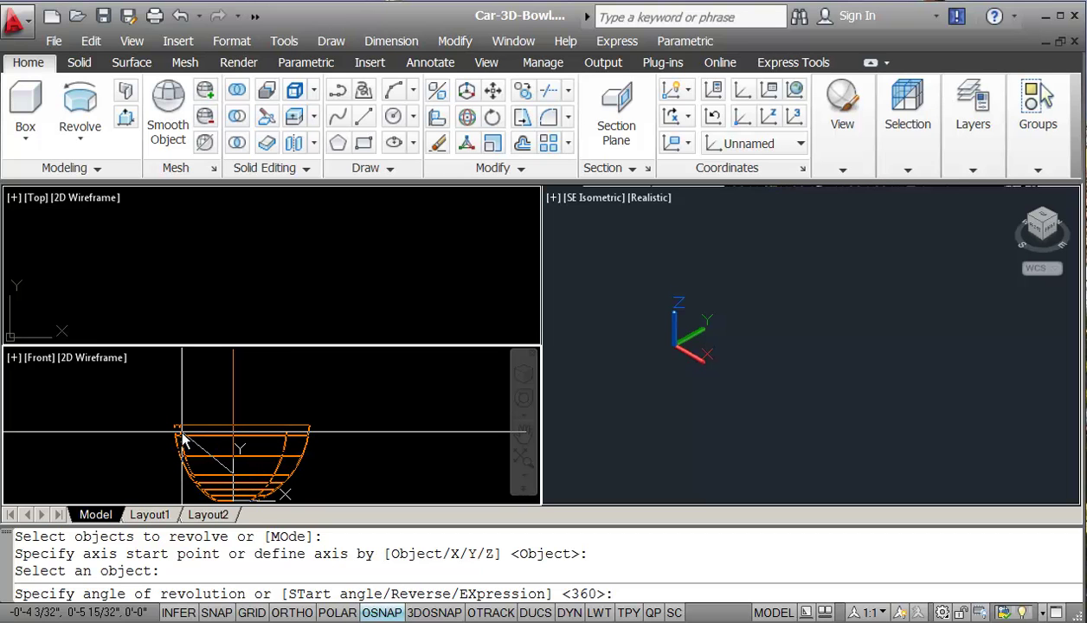
key("Return")
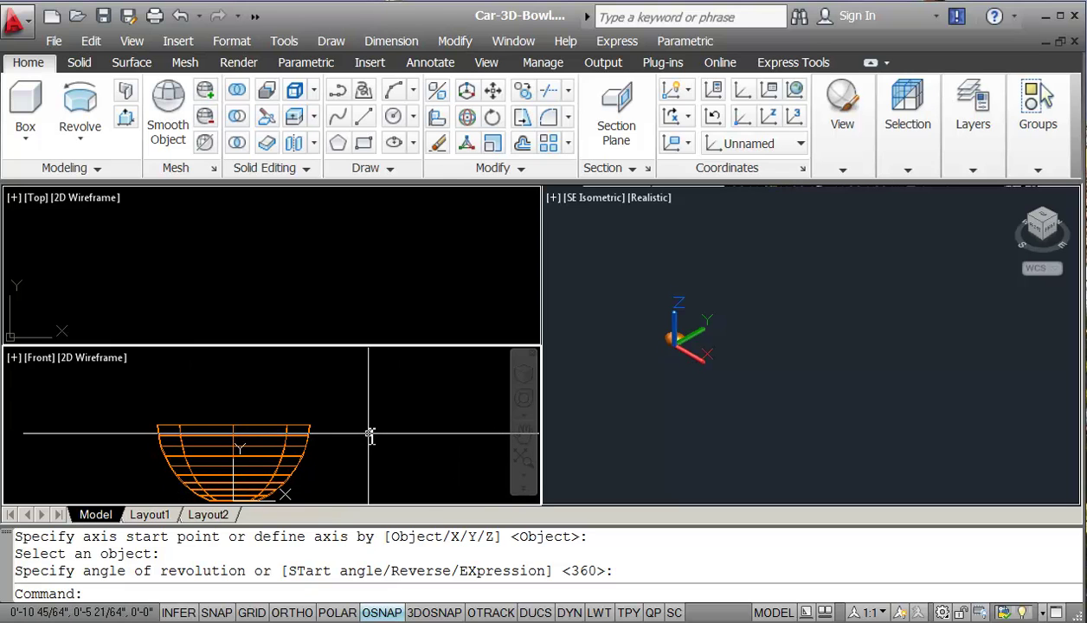
- Run Zoom Extents in both the SE Isometric and Top viewports to fit the bowl
left_click(647, 379)
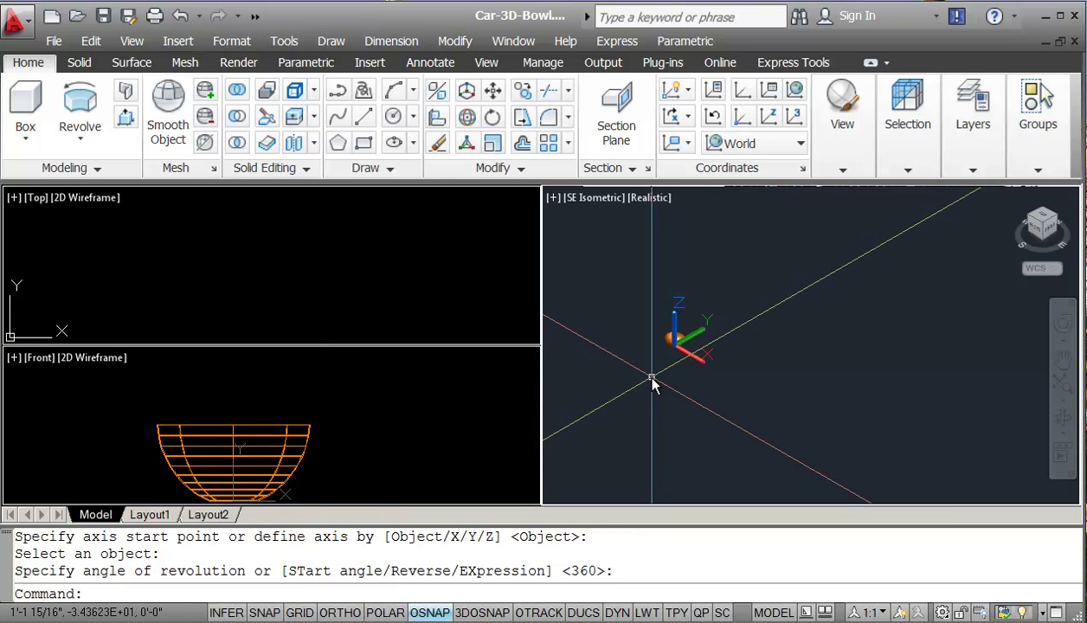
type("z")
key("Return")
type("e")
key("Return")
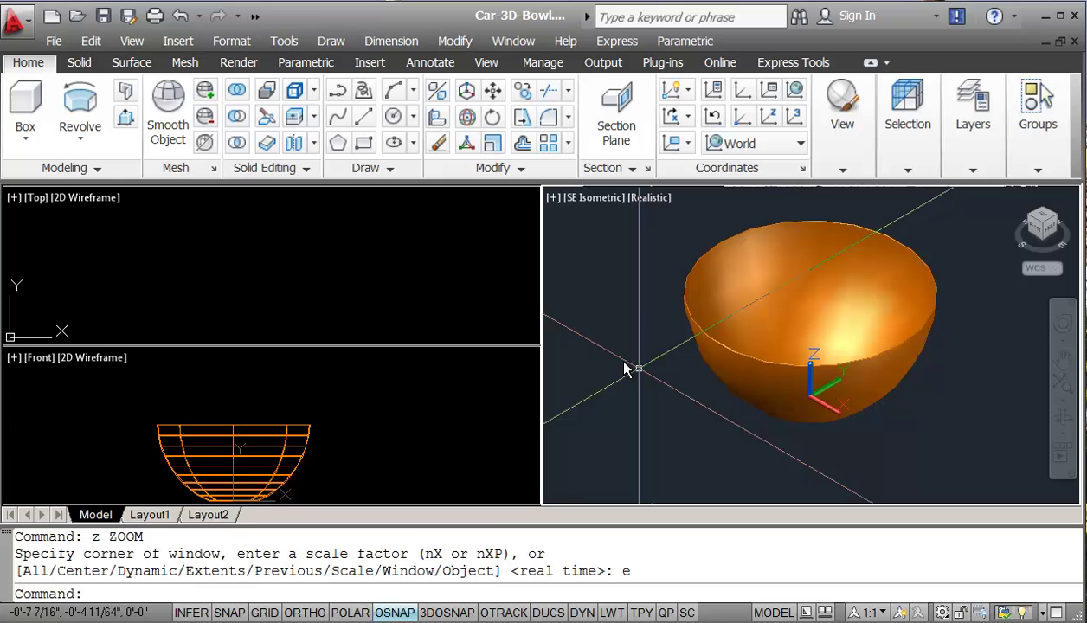
left_click(373, 234)
type("z")
key("Return")
type("e")
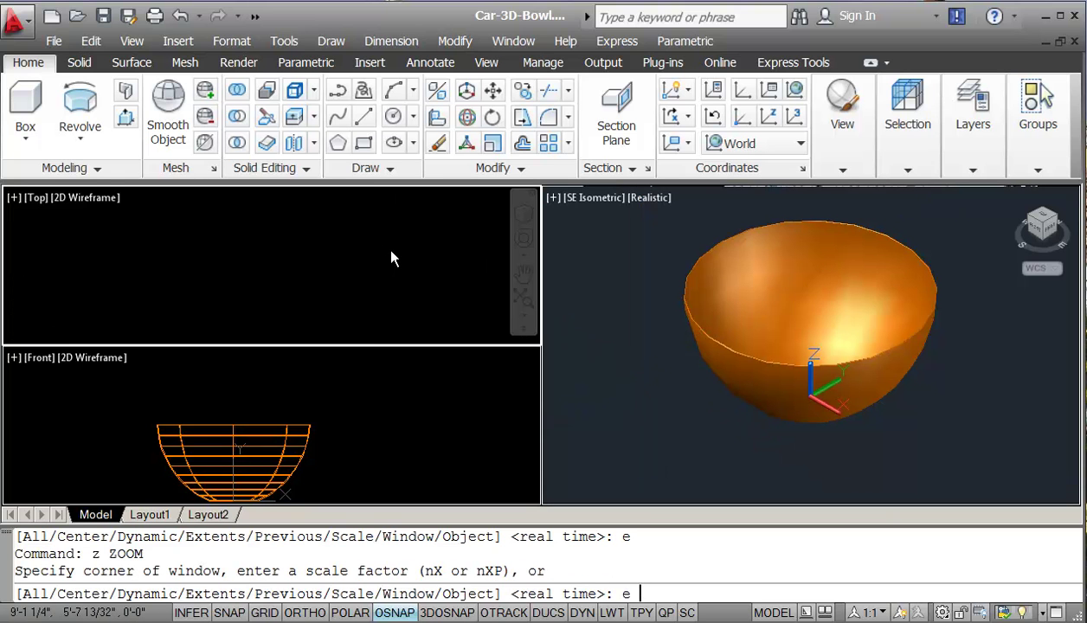
key("Return")
left_click(355, 445)
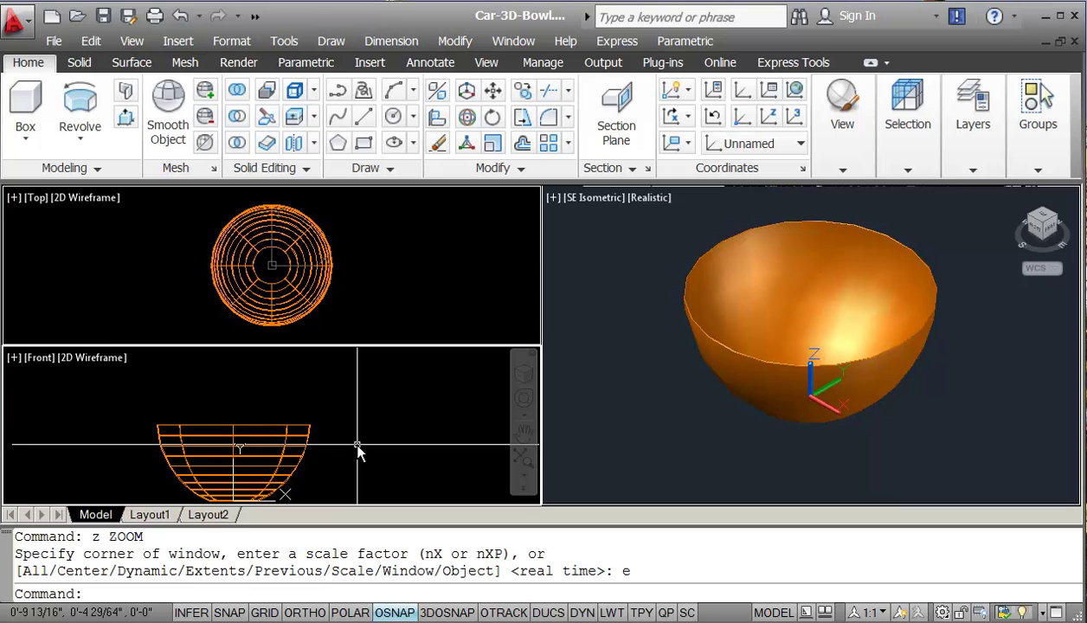
- Select the bowl solid and assign it to the Bowl layer from the layer list
left_click(280, 427)
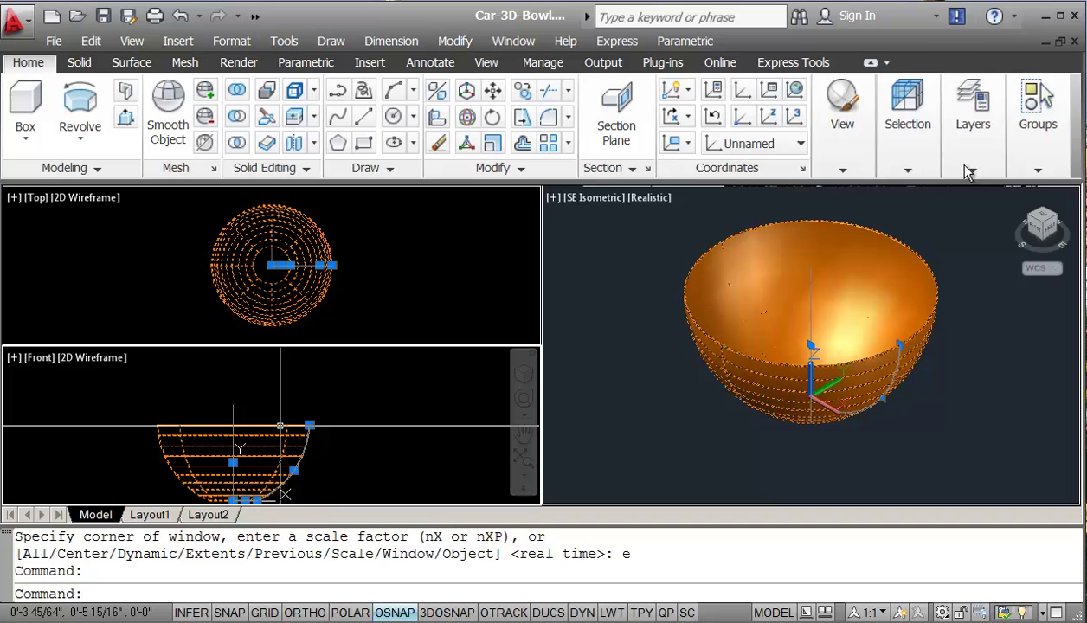
left_click(879, 154)
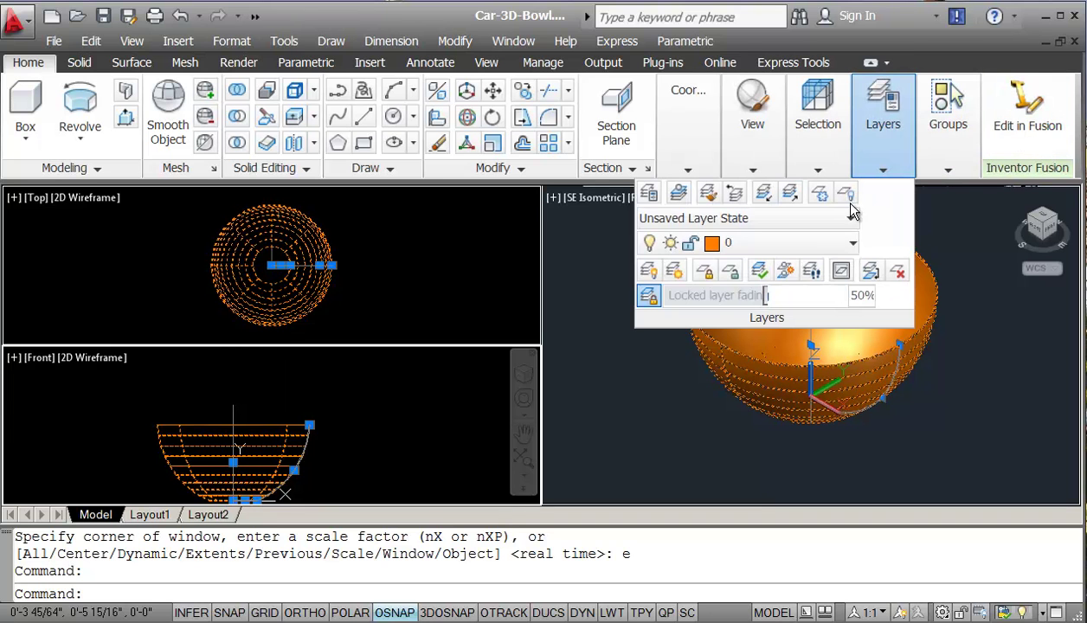
left_click(851, 243)
left_click(814, 292)
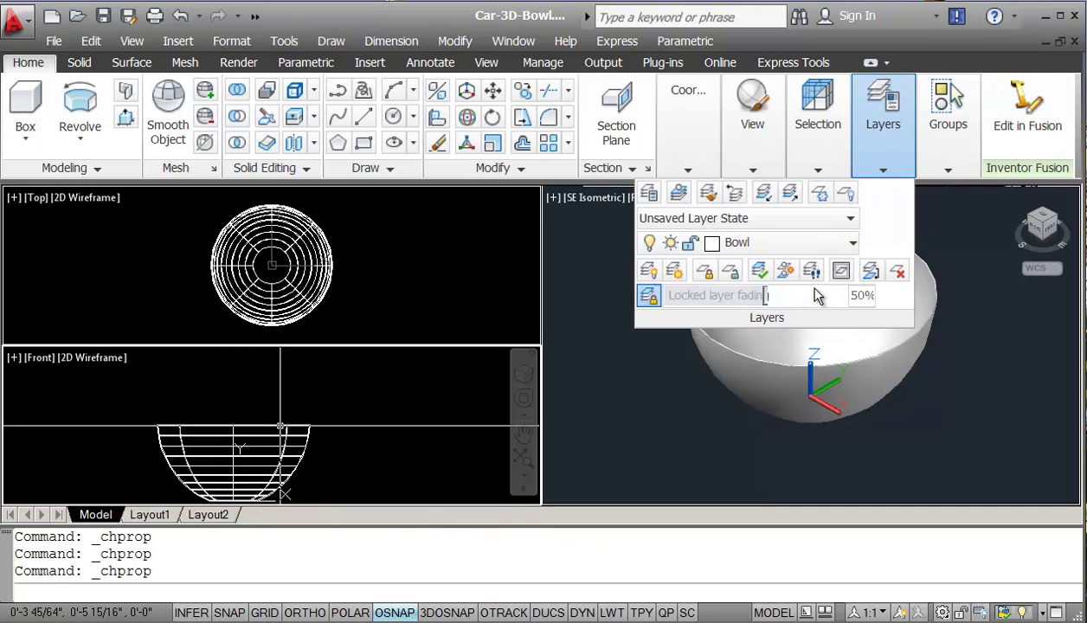
key("Escape")
key("Escape")
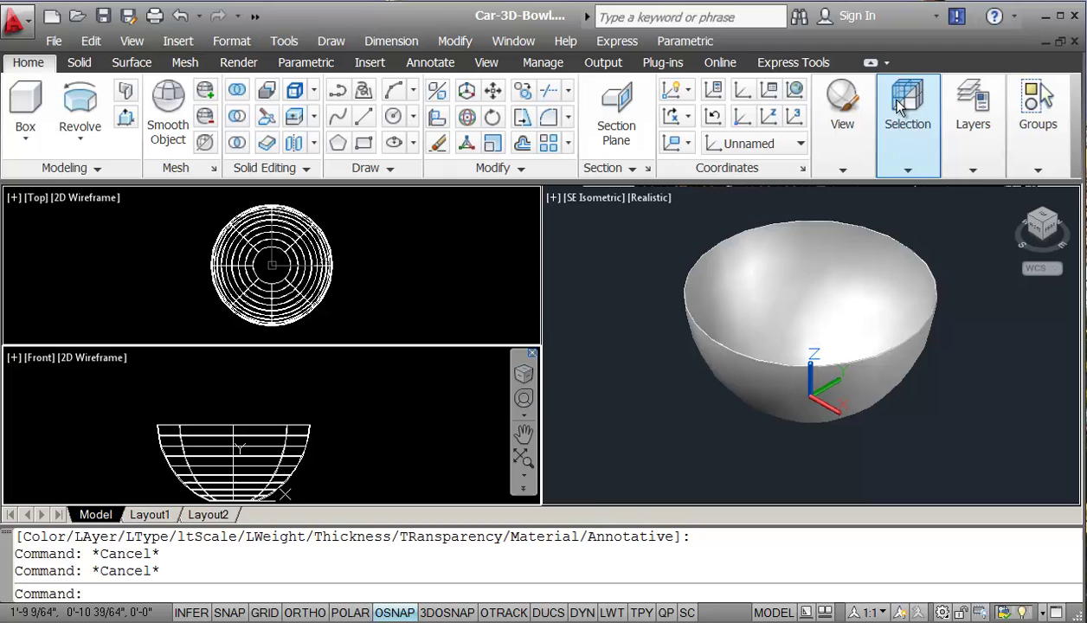
left_click(923, 160)
left_click(973, 166)
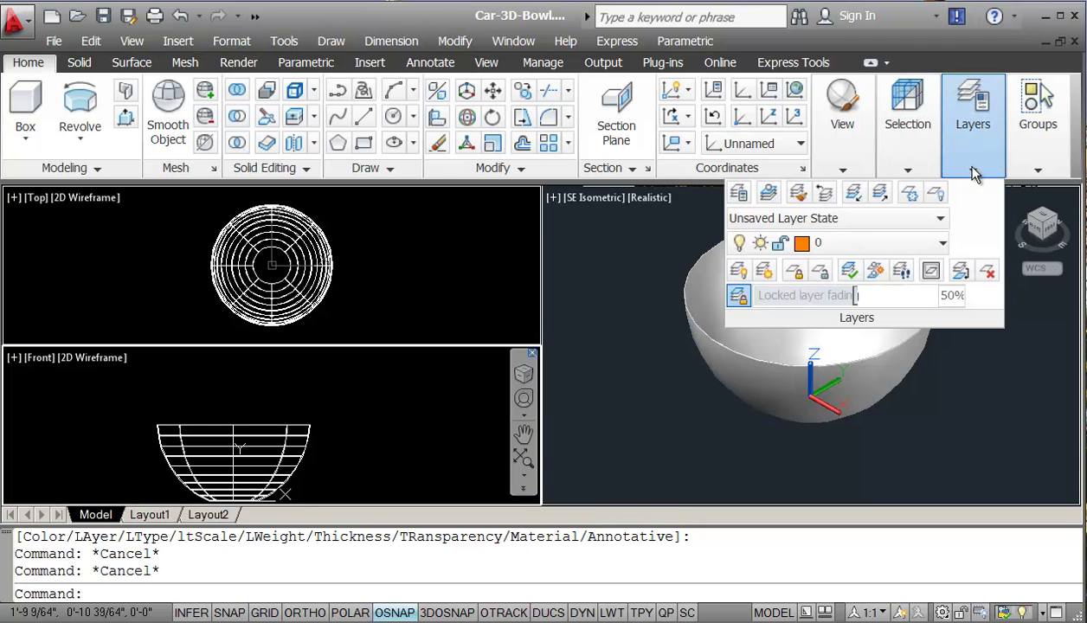
left_click(940, 244)
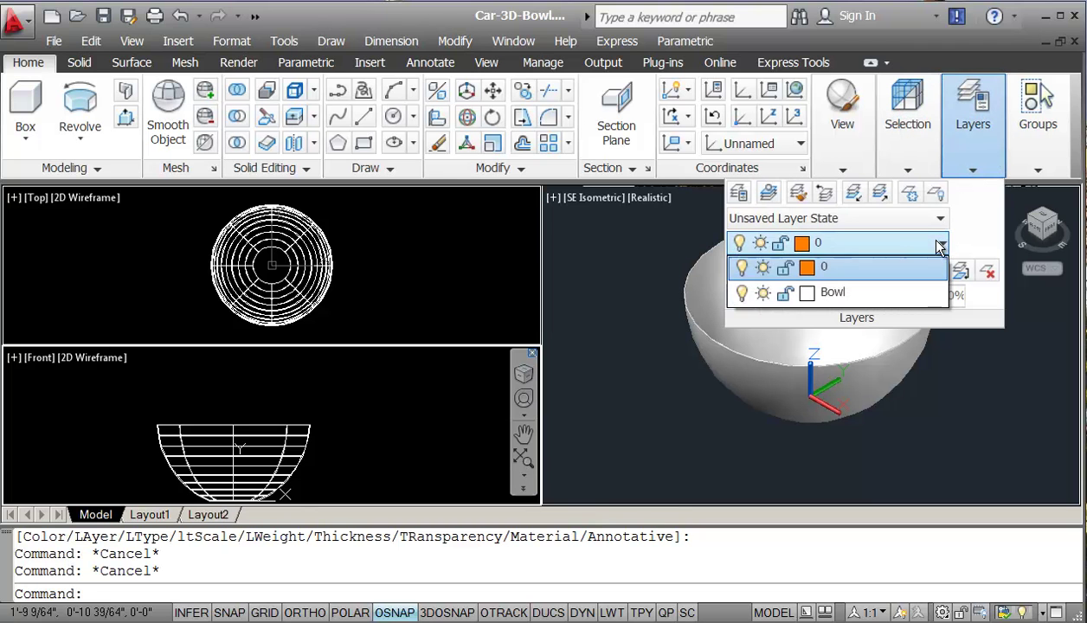
left_click(762, 293)
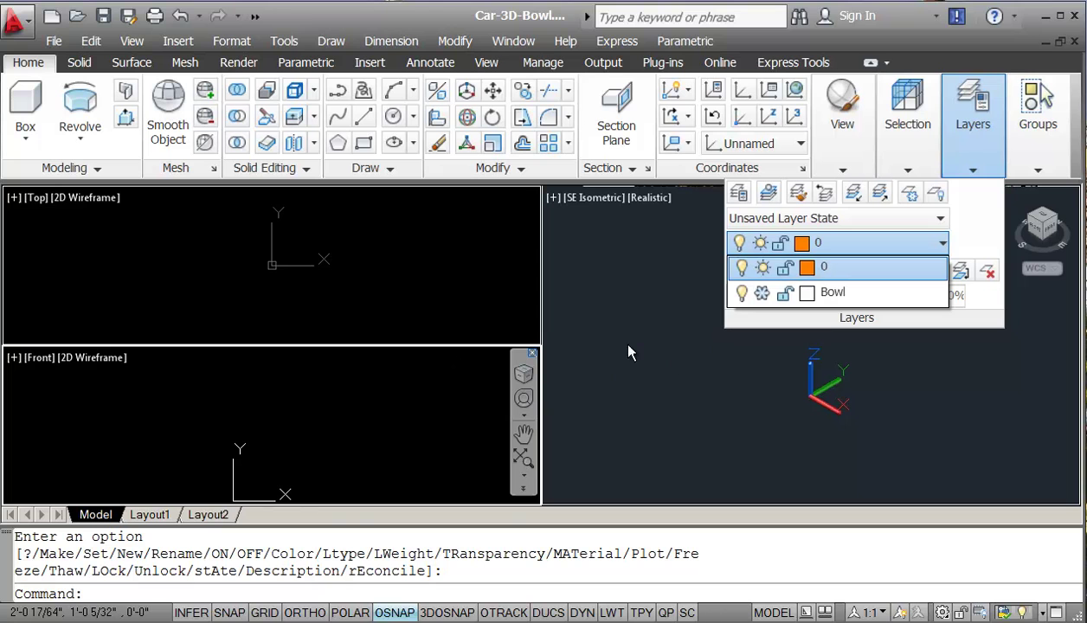
left_click(762, 293)
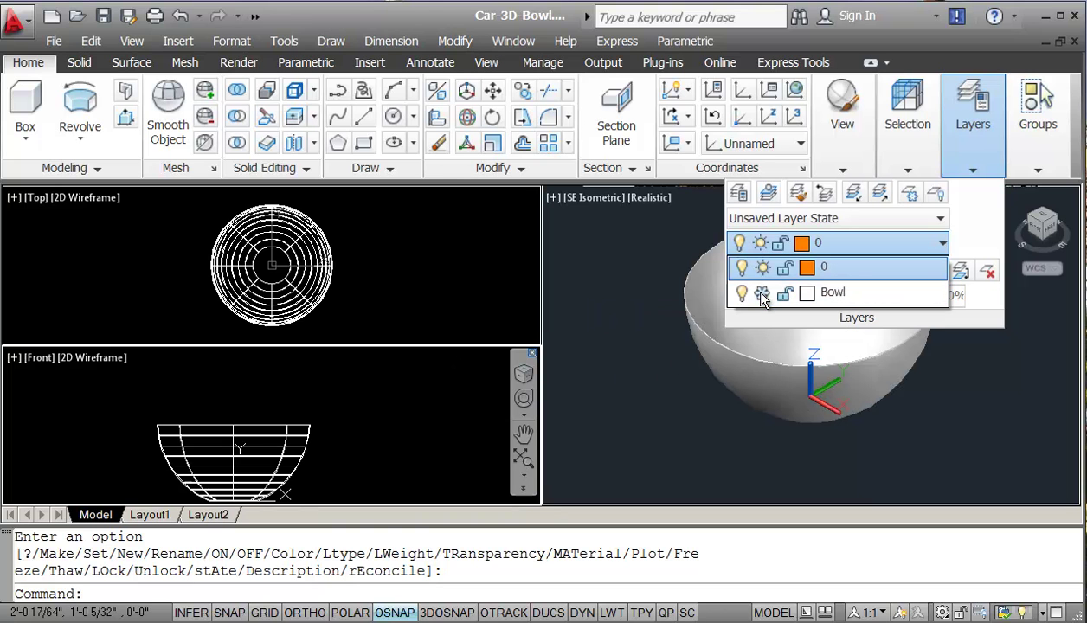
left_click(402, 267)
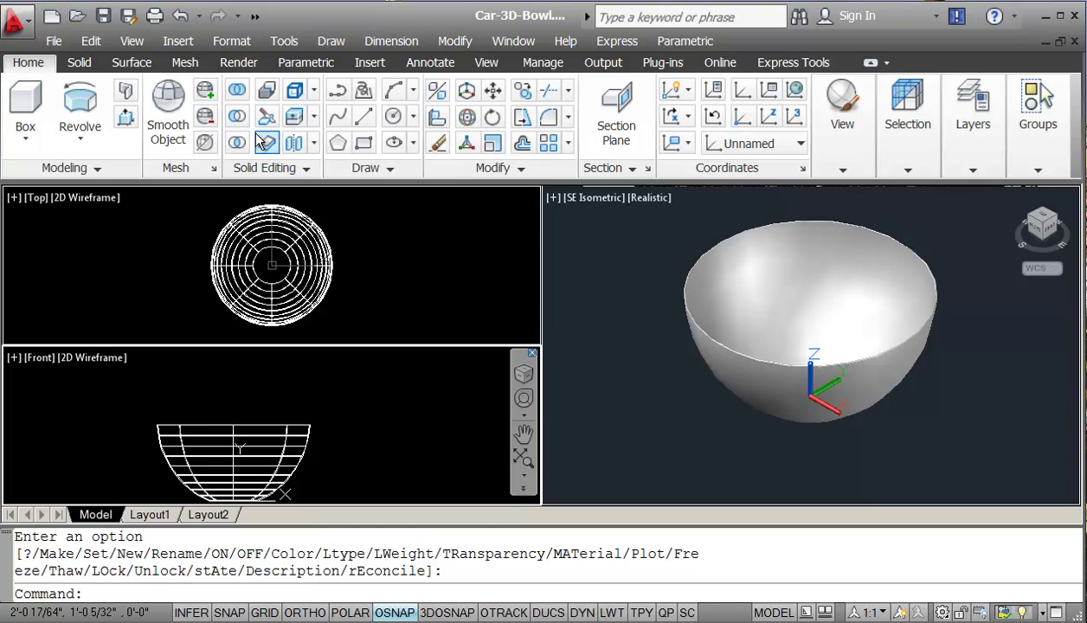
- Save the drawing containing the finished revolved bowl solid on the Bowl layer
left_click(103, 17)
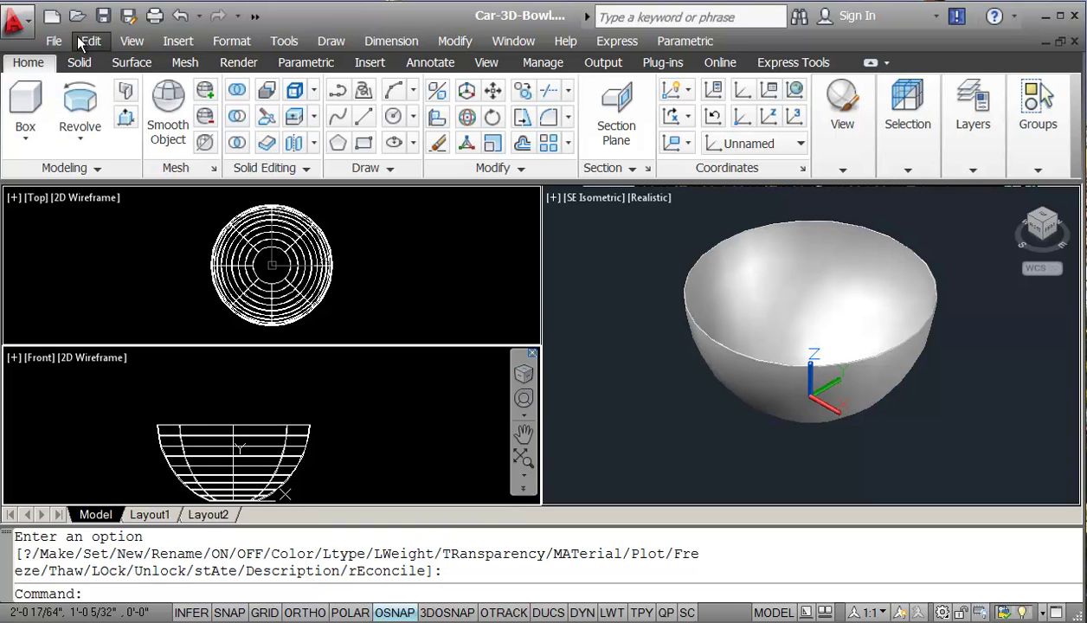